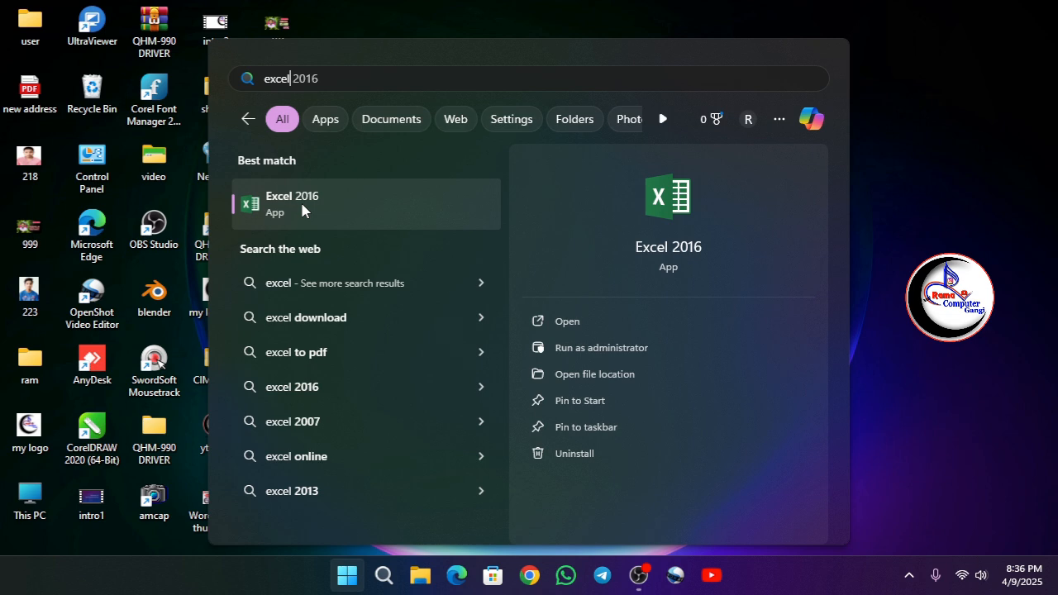
Launch Excel 2016 from the Windows search results with a blank workbook and close it again.
click(302, 207)
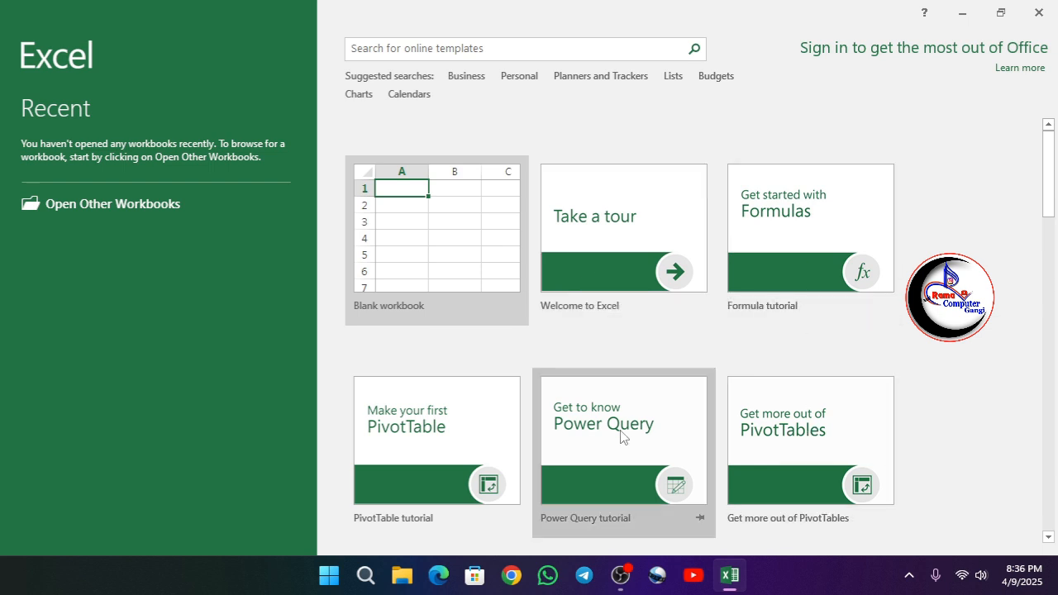
click(422, 266)
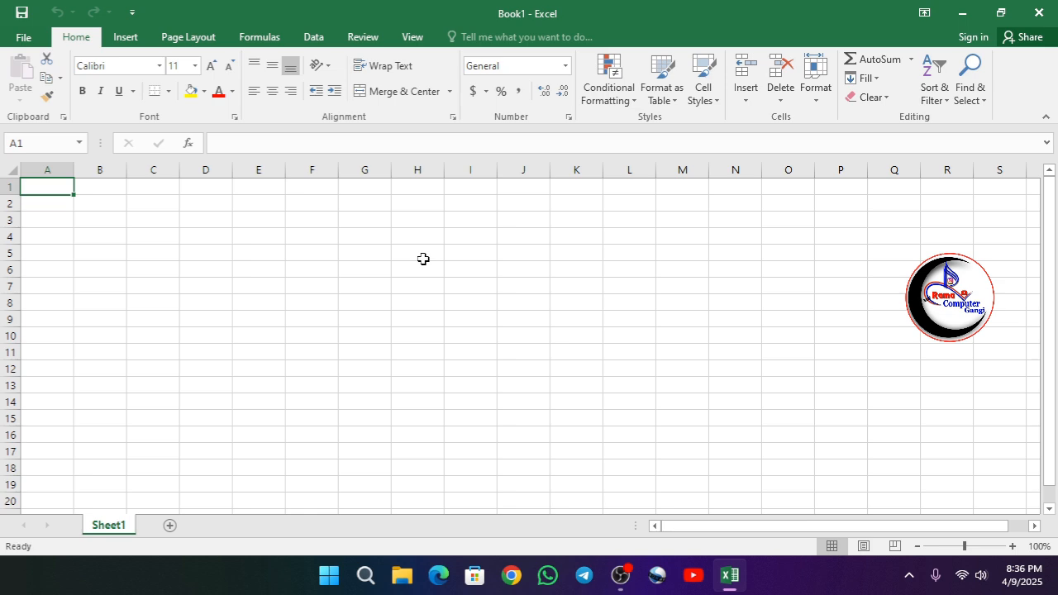
click(1038, 12)
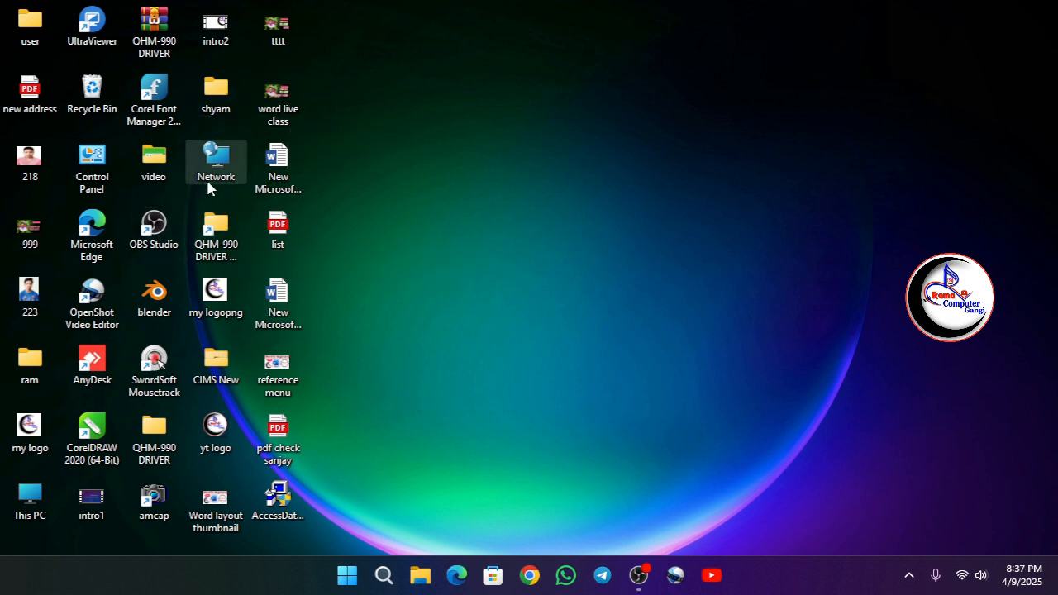
Create a Microsoft Excel Worksheet on the desktop with its default name, and open and close it.
right_click(418, 126)
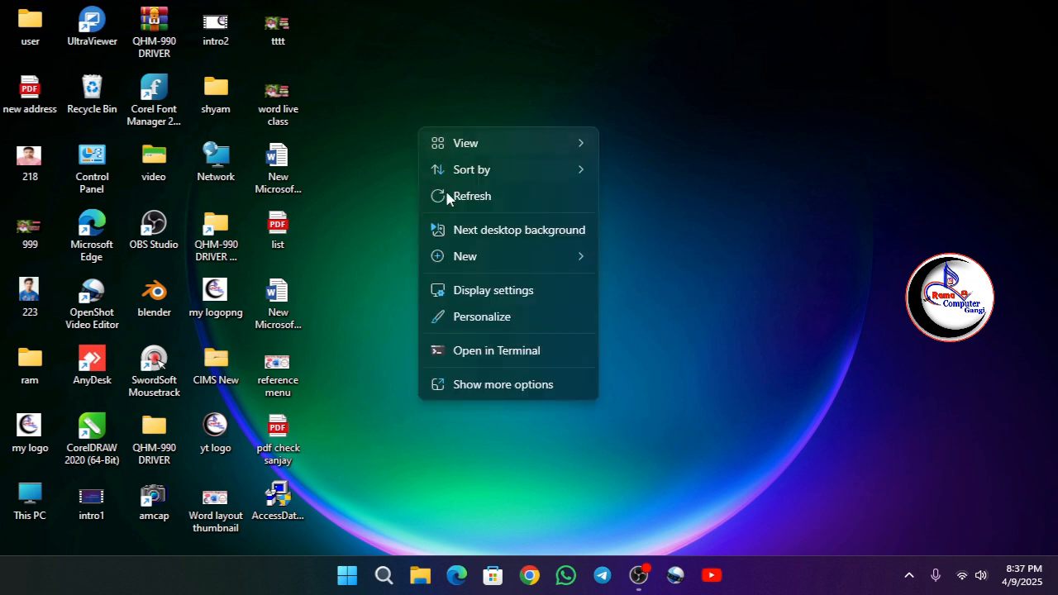
mouse_move(472, 254)
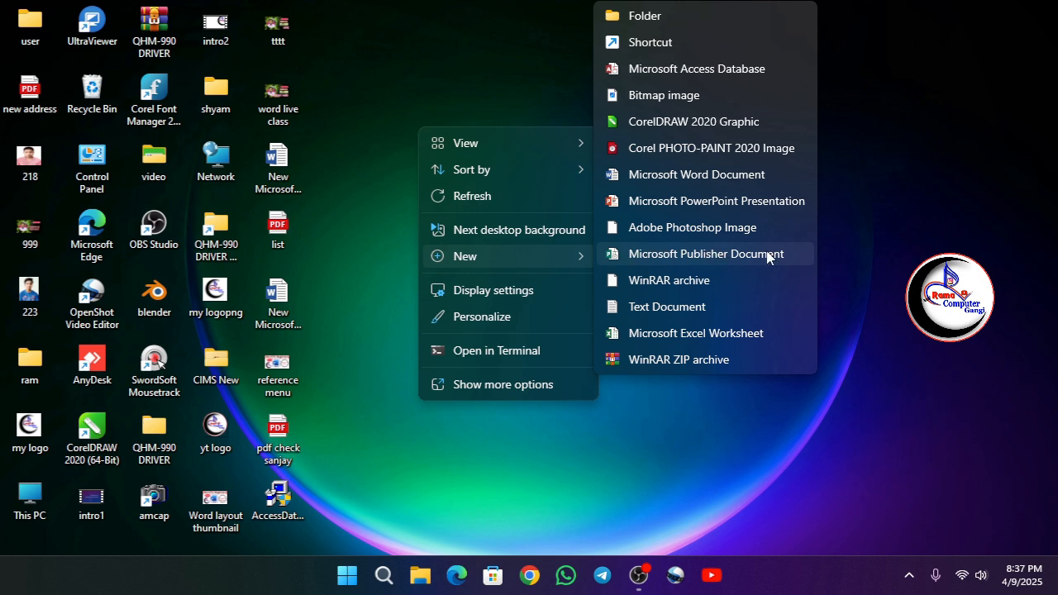
click(693, 334)
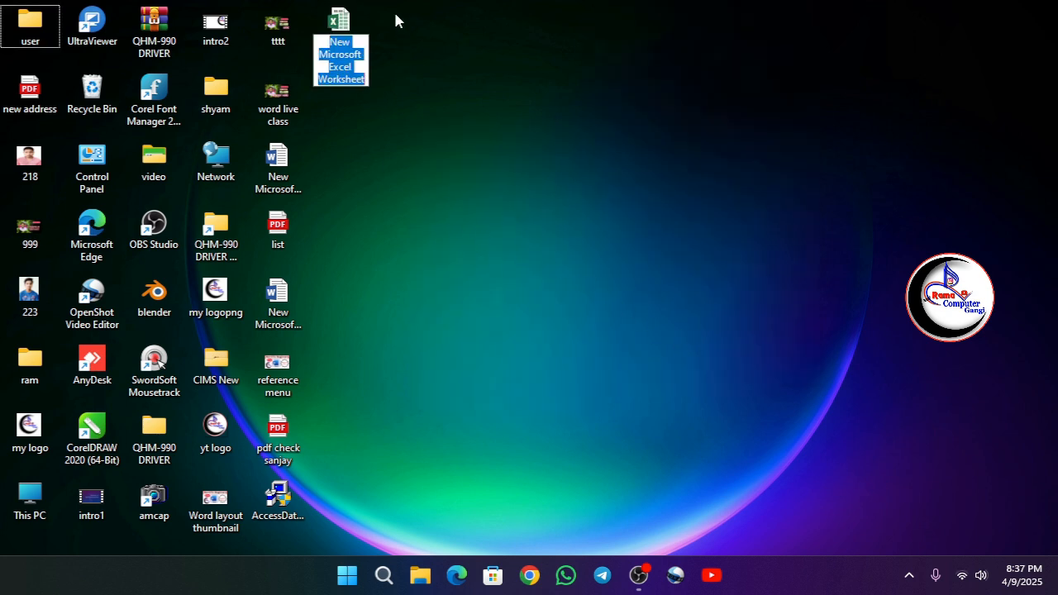
click(451, 65)
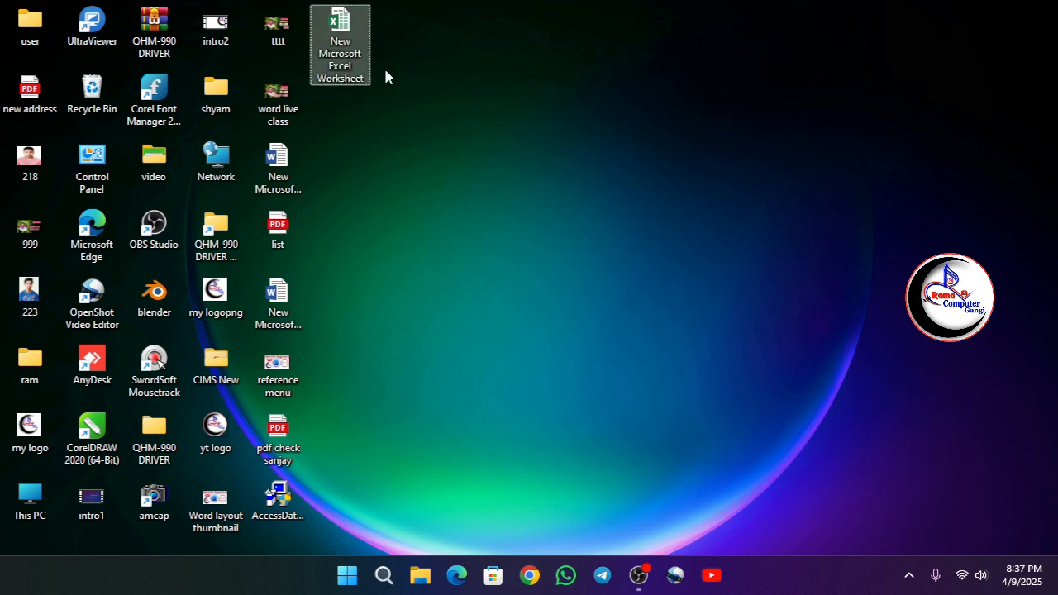
double_click(354, 63)
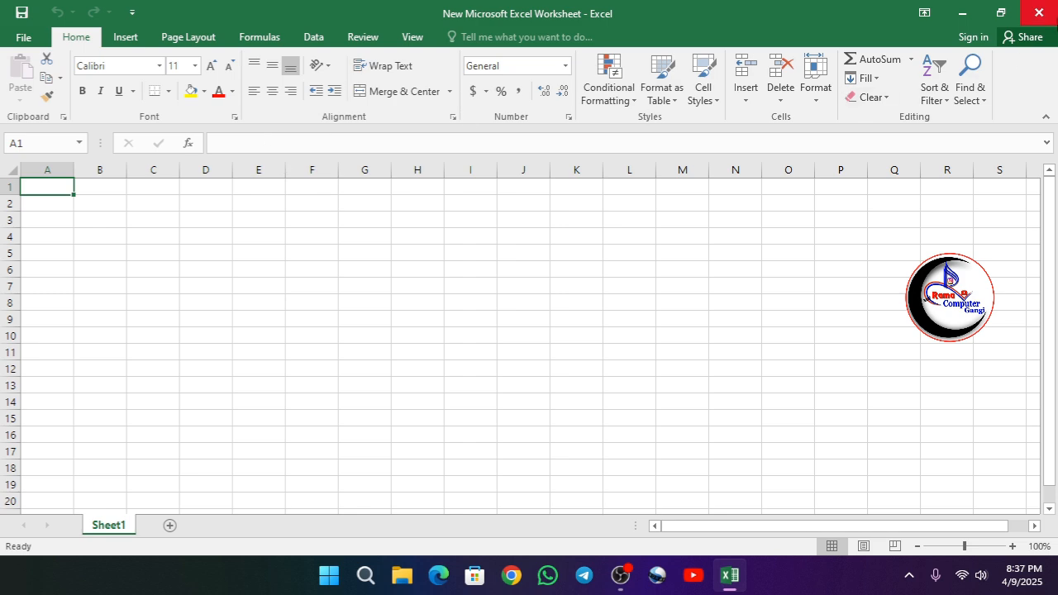
click(1039, 13)
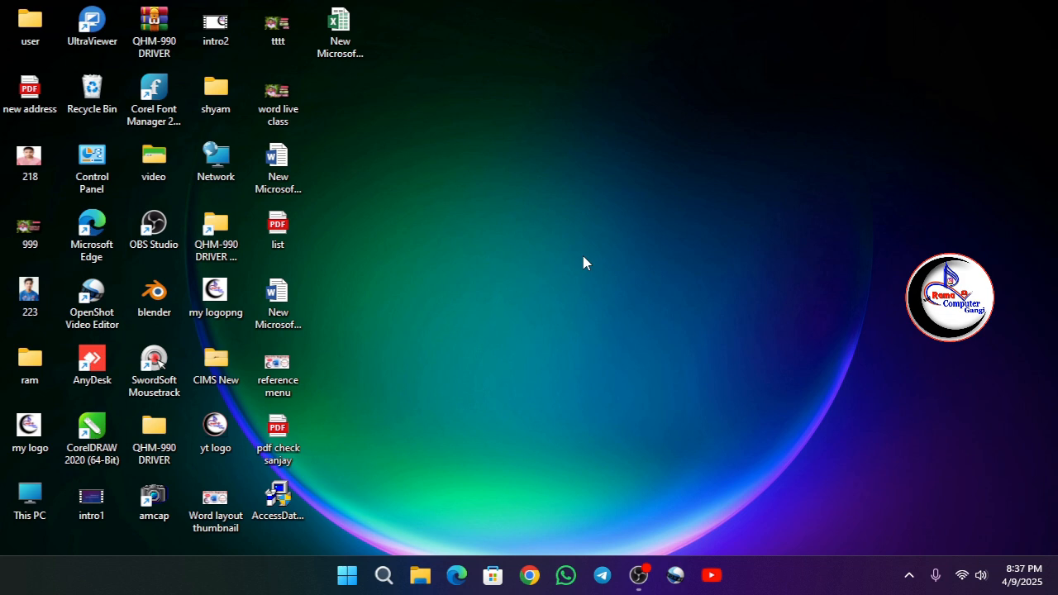
Start Excel with a blank workbook through the Windows Run command "excel" and close it again.
key(super+r)
drag(233, 393, 649, 108)
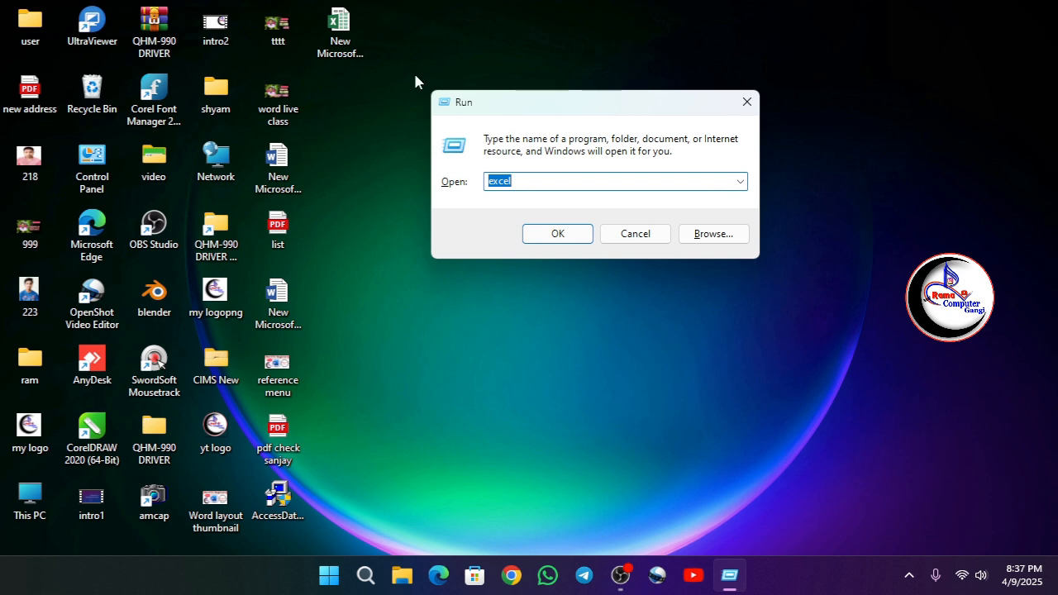
drag(414, 63, 815, 315)
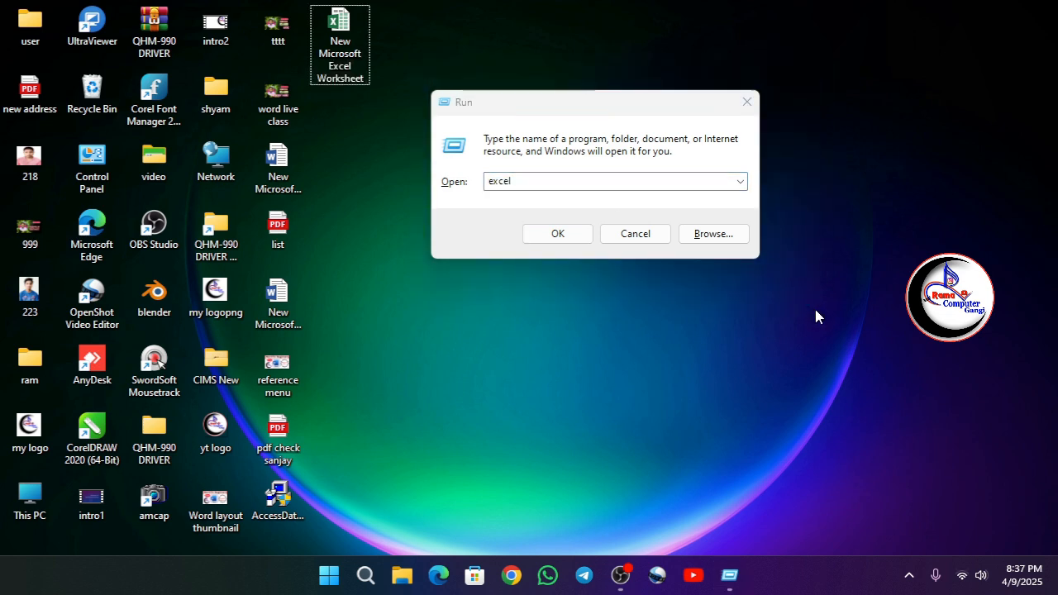
click(584, 184)
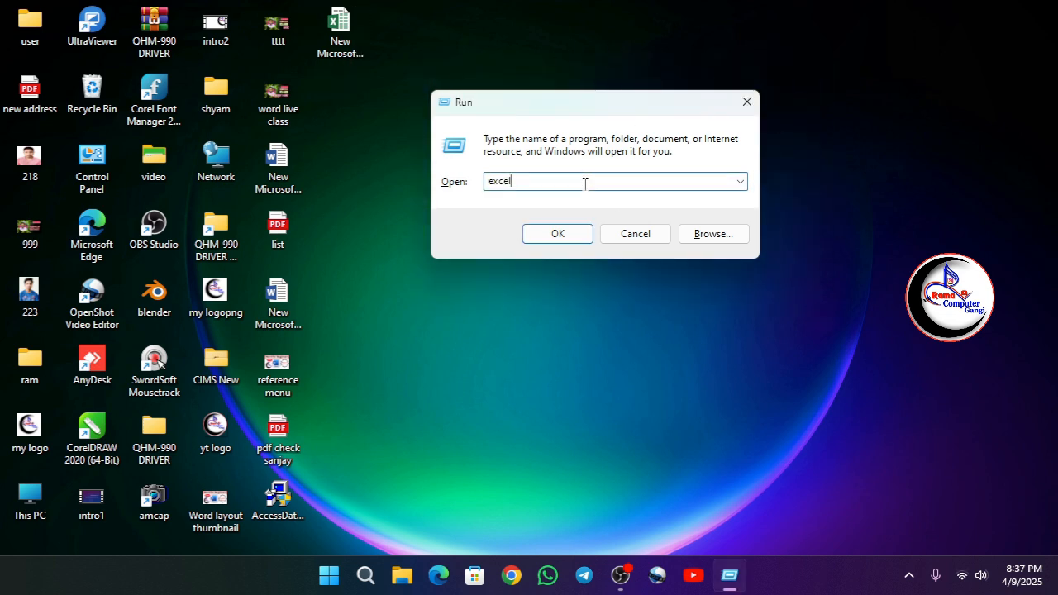
double_click(500, 182)
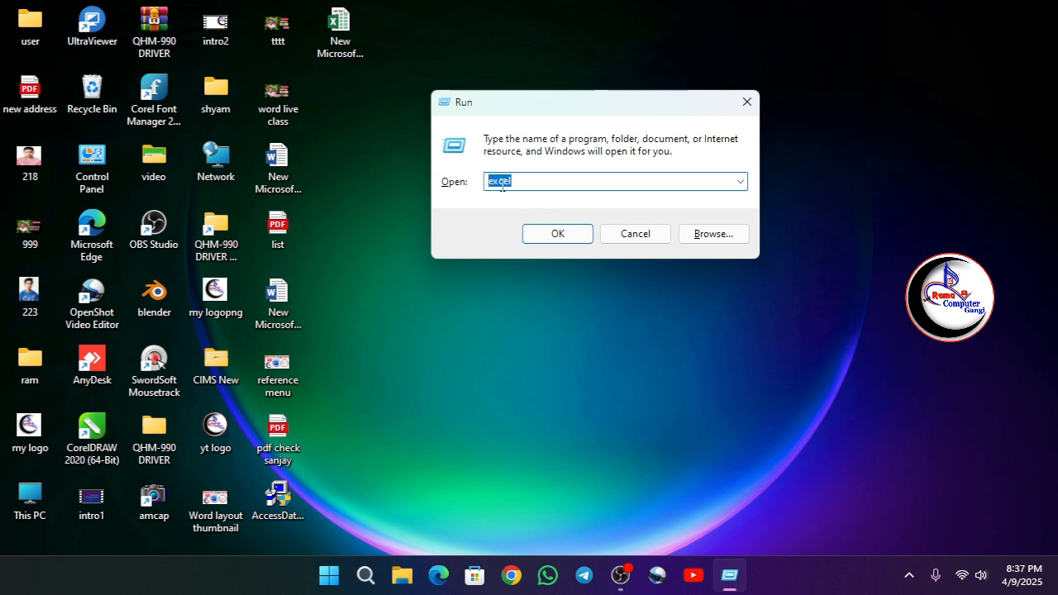
click(558, 234)
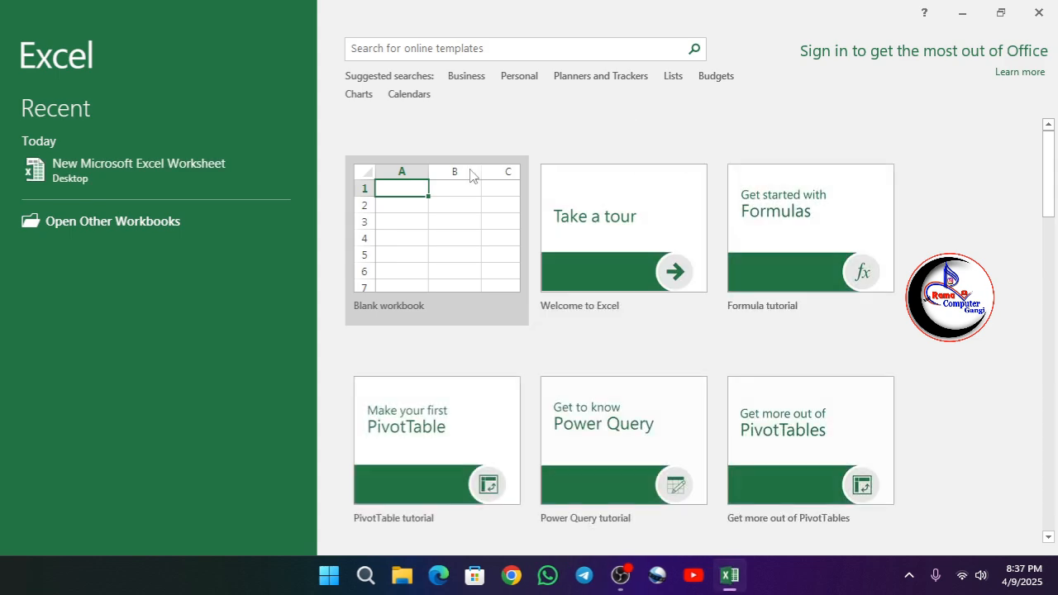
click(490, 254)
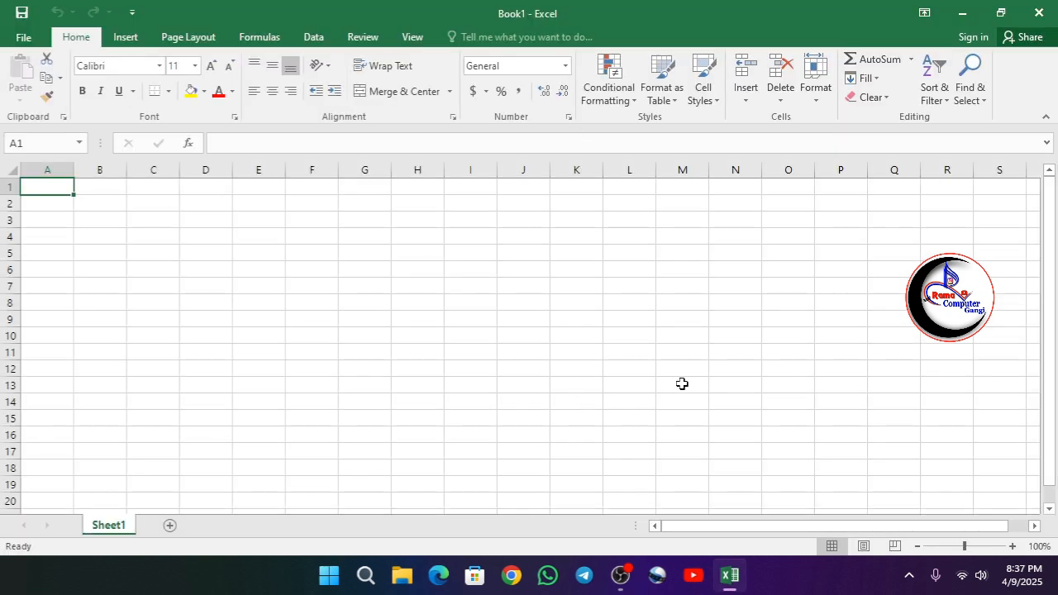
click(1038, 12)
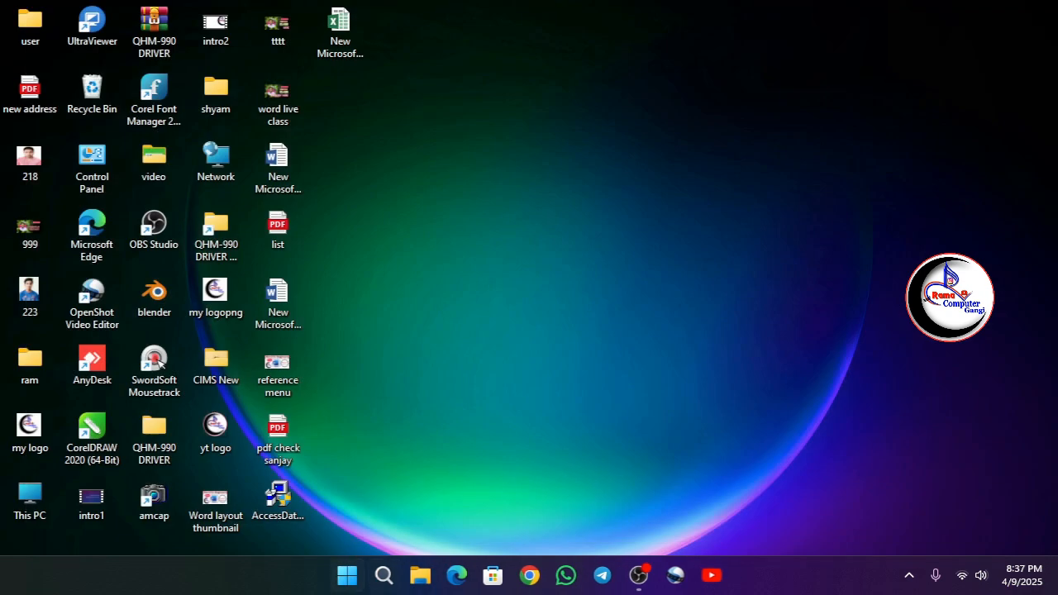
Start Excel 2016 from the list of all installed apps with a blank workbook and close it again.
click(347, 581)
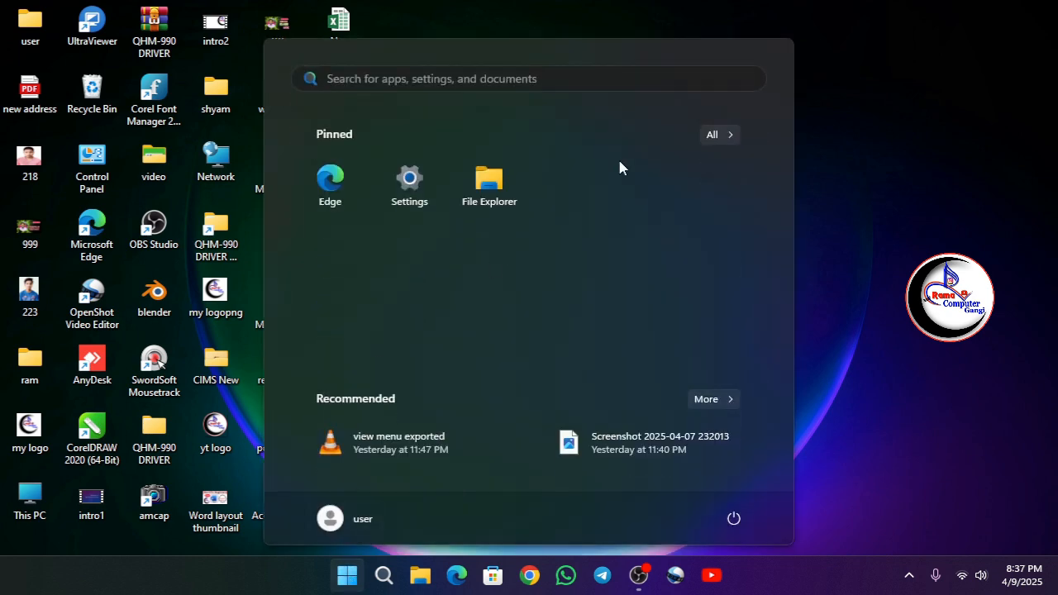
click(710, 137)
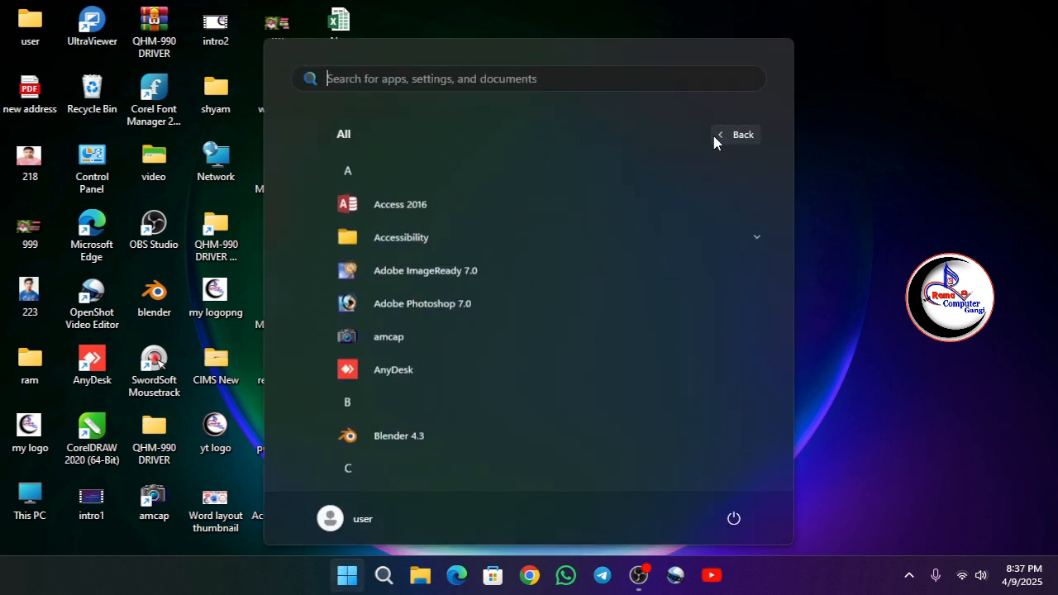
scroll(478, 288, down, 6)
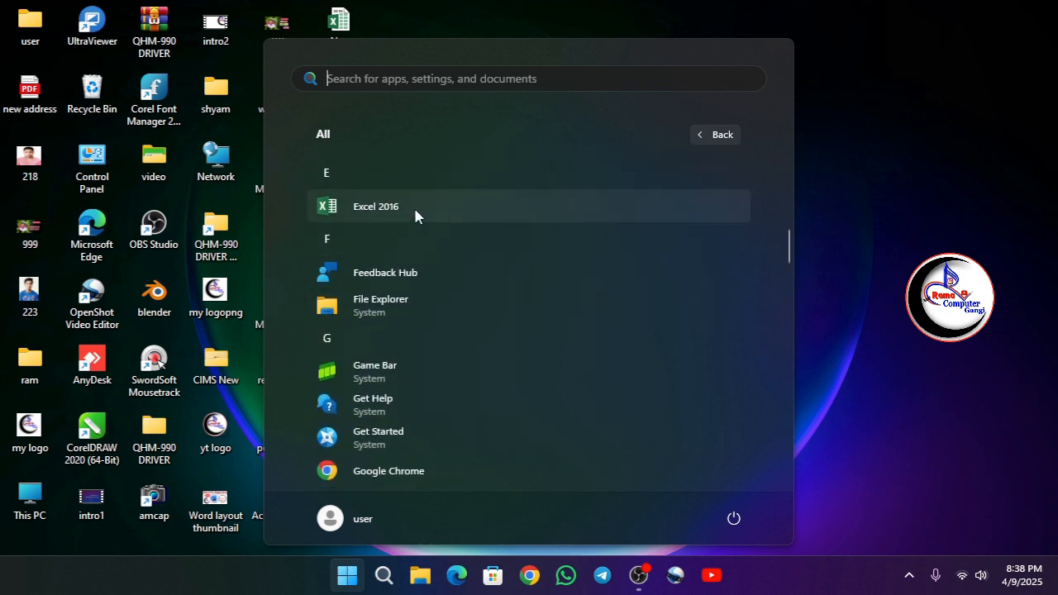
click(415, 212)
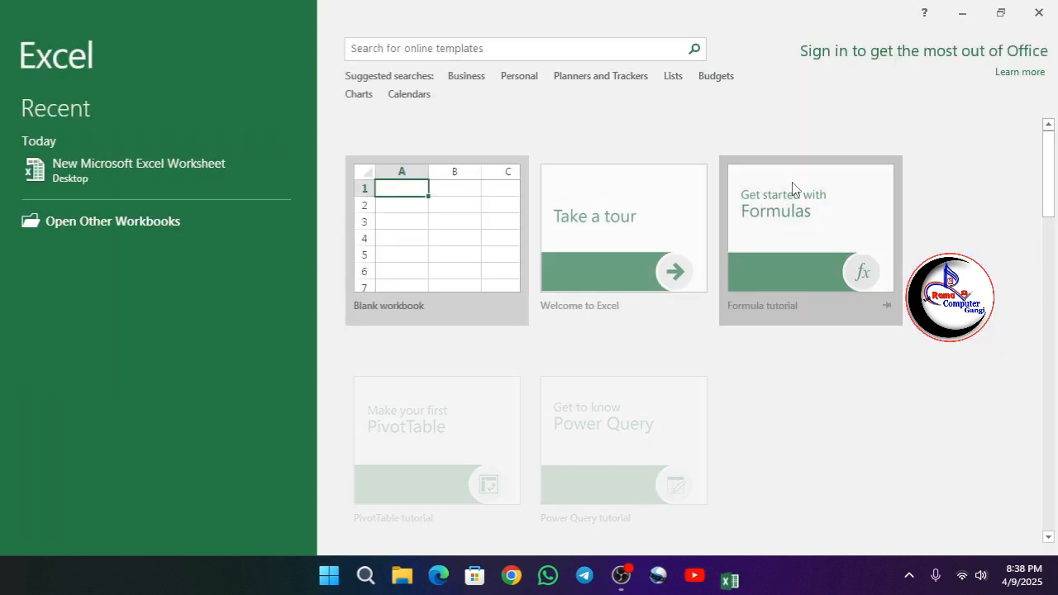
click(475, 221)
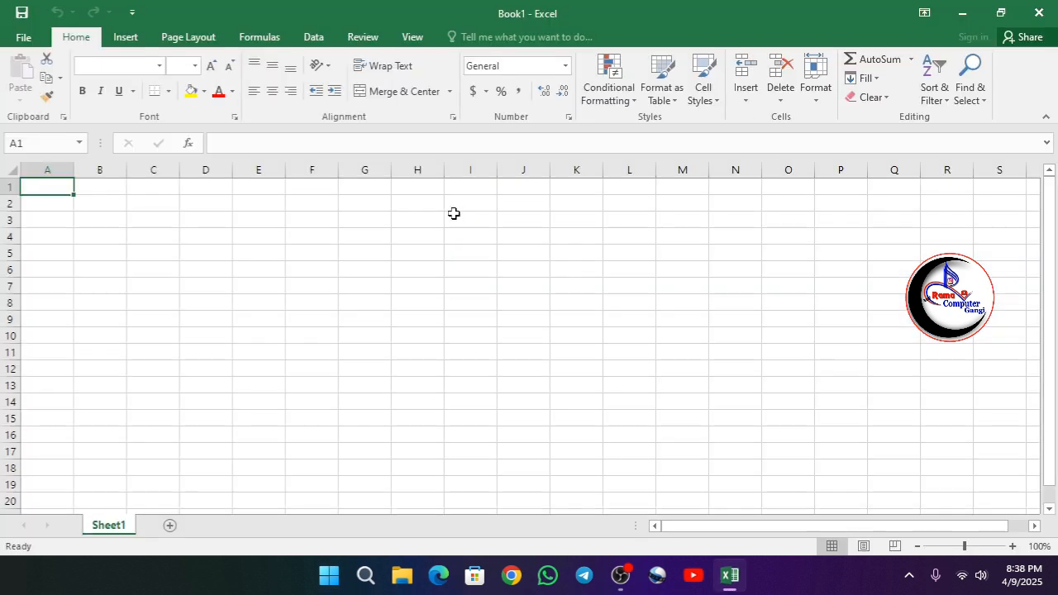
click(1038, 14)
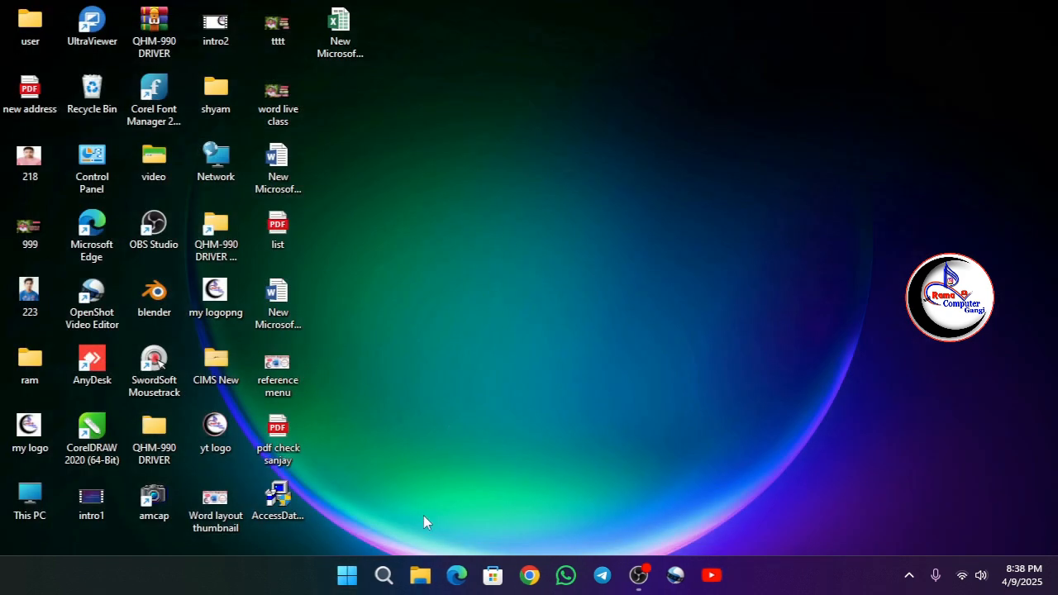
Look through the Microsoft Office 2016 Tools folder in the list of all installed apps.
click(347, 576)
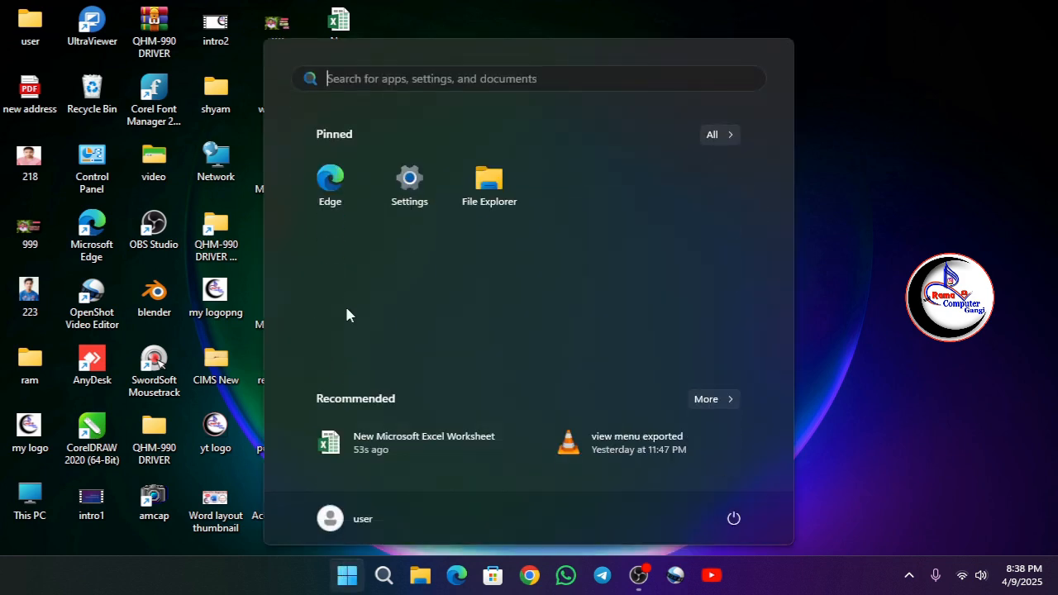
click(719, 135)
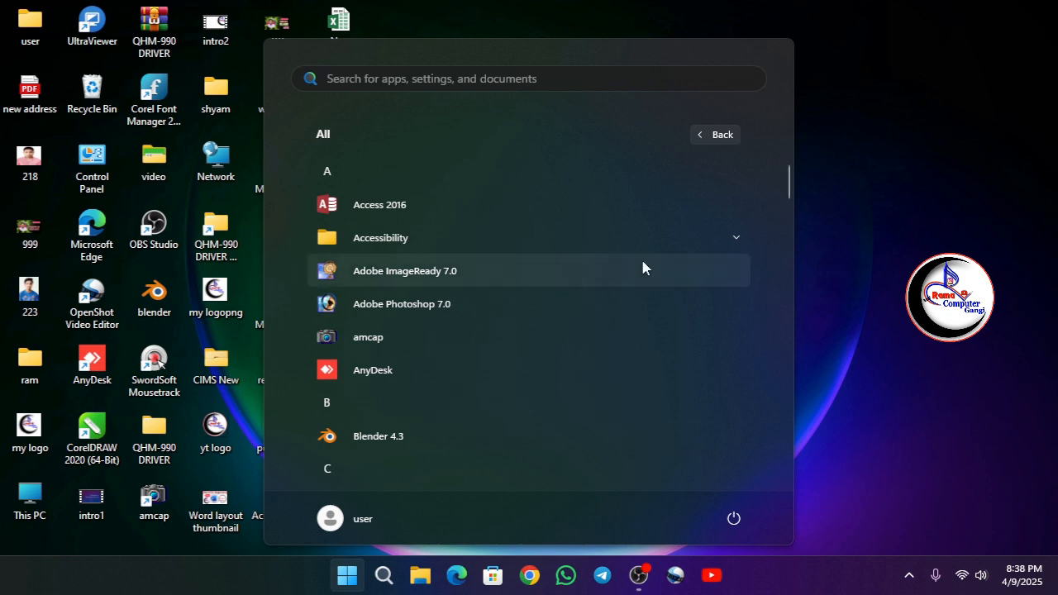
drag(788, 189, 787, 306)
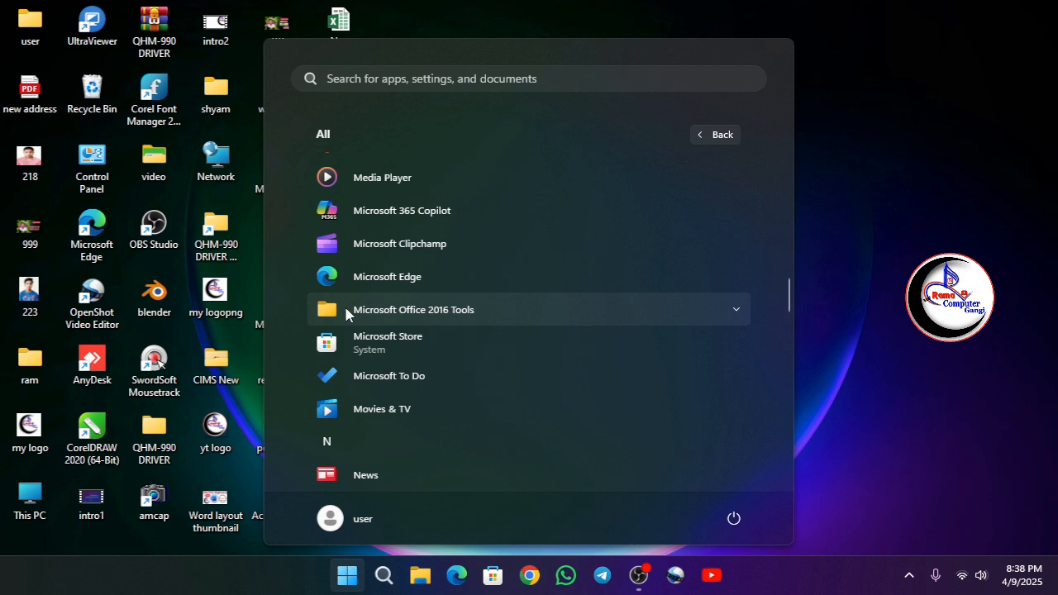
click(420, 319)
scroll(409, 379, down, 1)
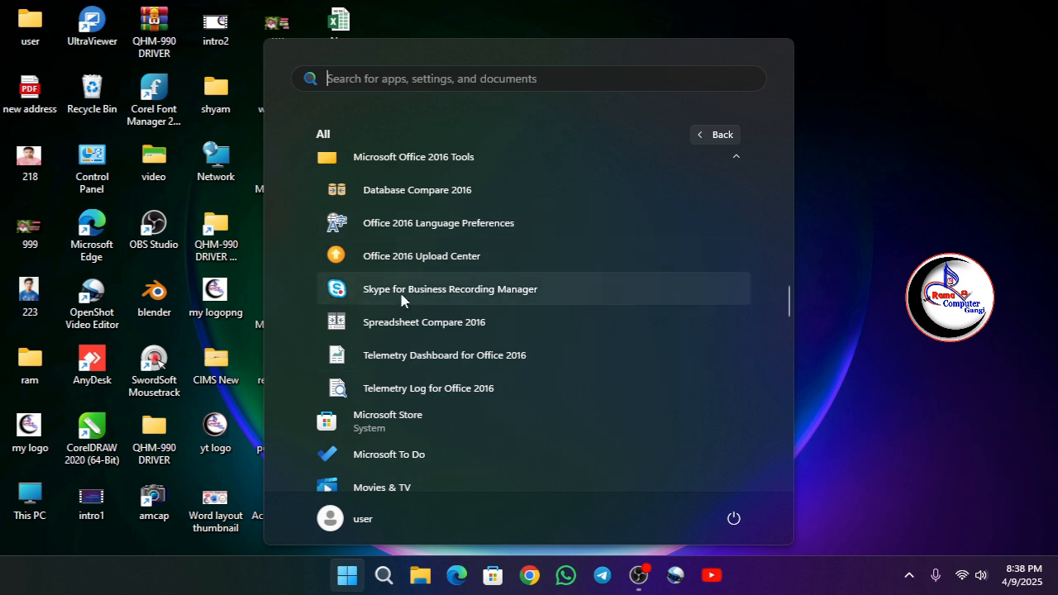
click(716, 135)
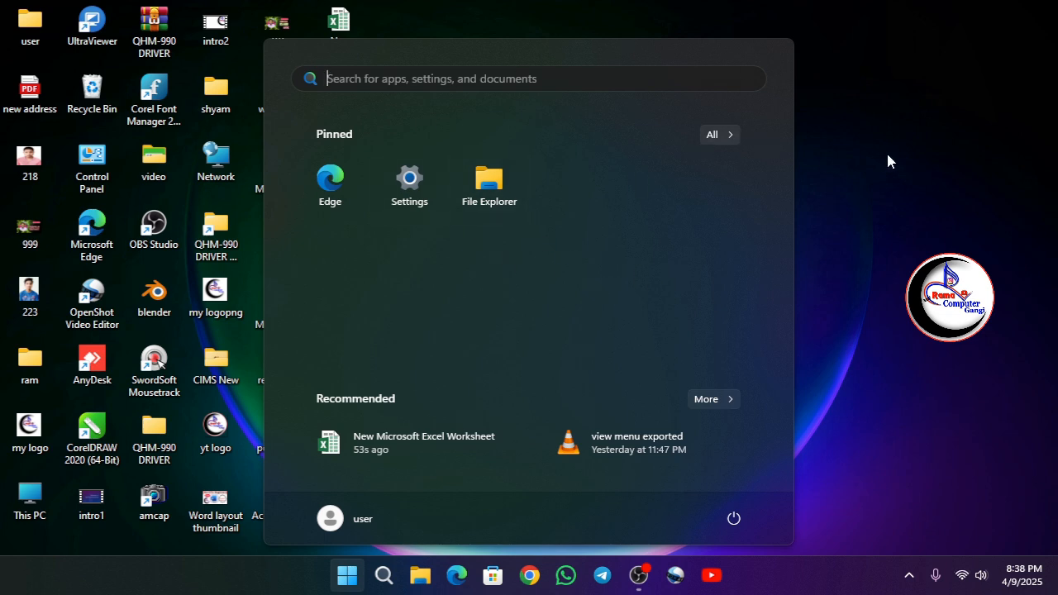
click(831, 160)
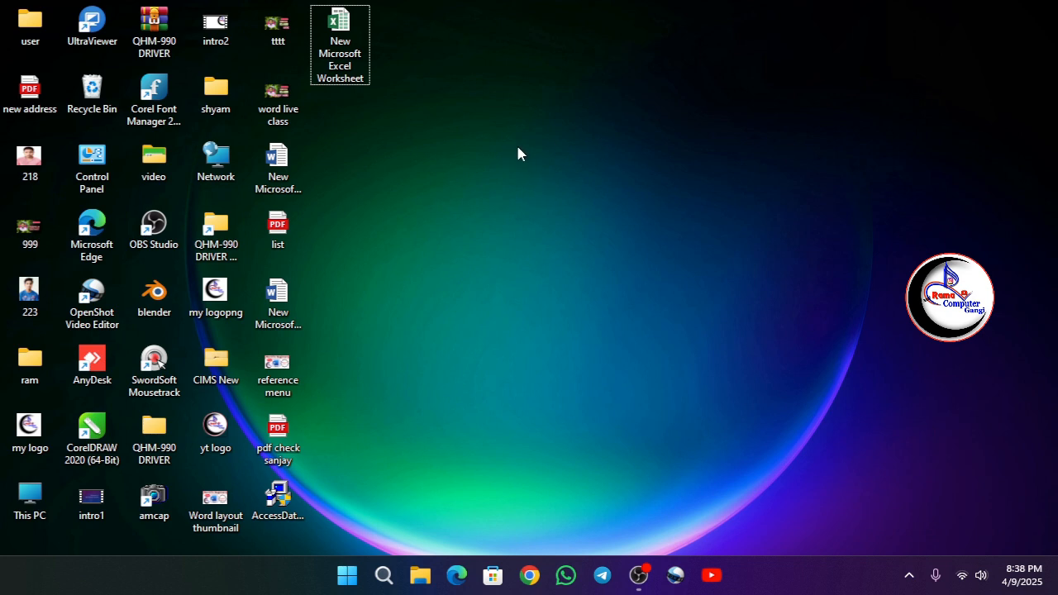
right_click(475, 124)
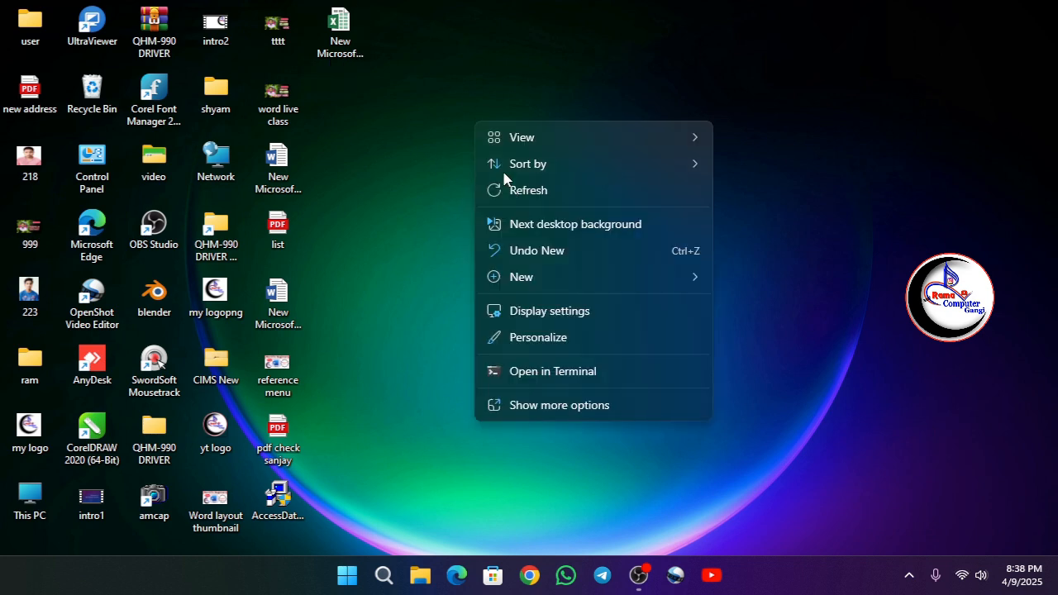
click(515, 191)
right_click(451, 126)
click(503, 193)
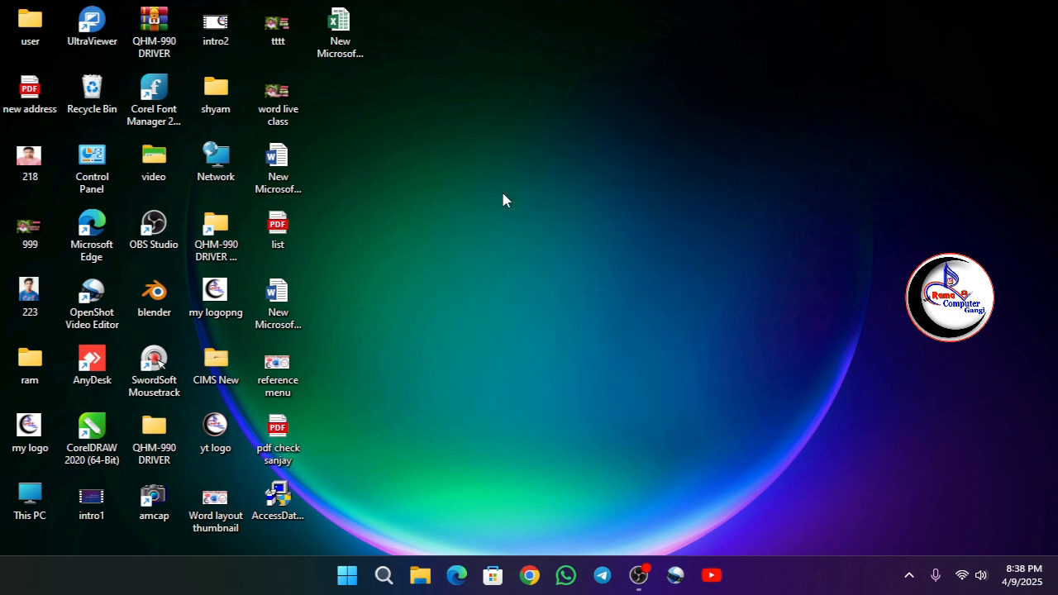
Launch Excel through the Windows Run command "excel" and create a blank workbook.
key(super+r)
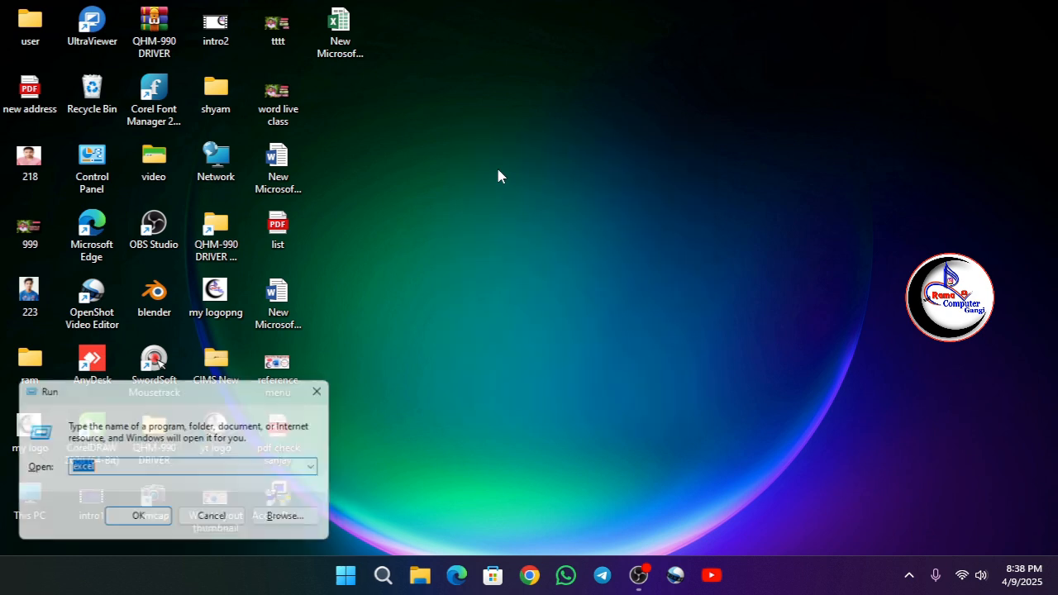
key(Return)
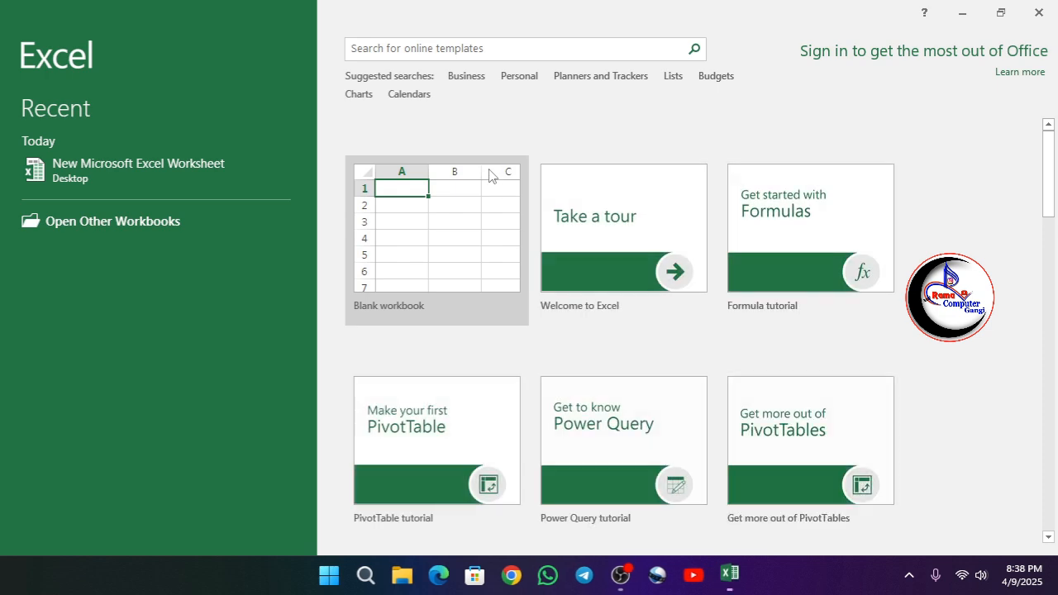
click(455, 243)
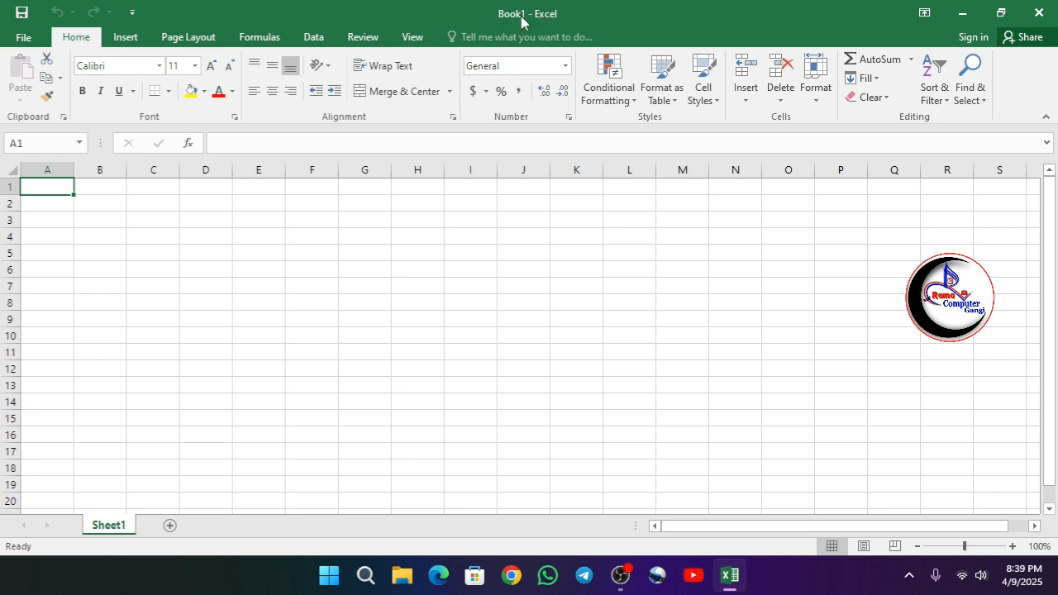
Save the blank workbook as "excel demo" on Local Disk (F:) in the Excel Workbook format.
click(25, 41)
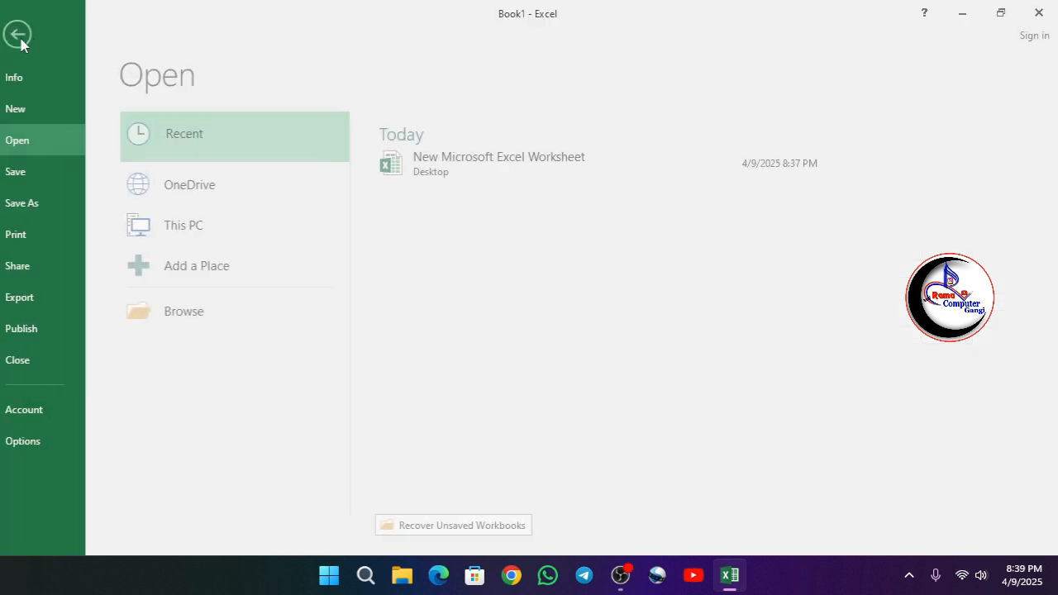
click(33, 180)
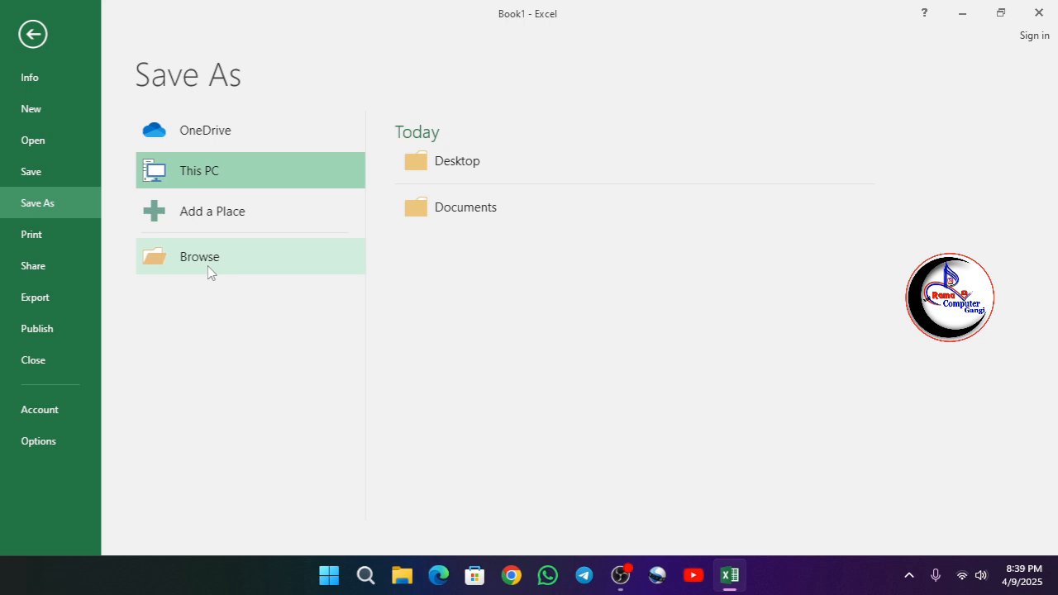
double_click(199, 178)
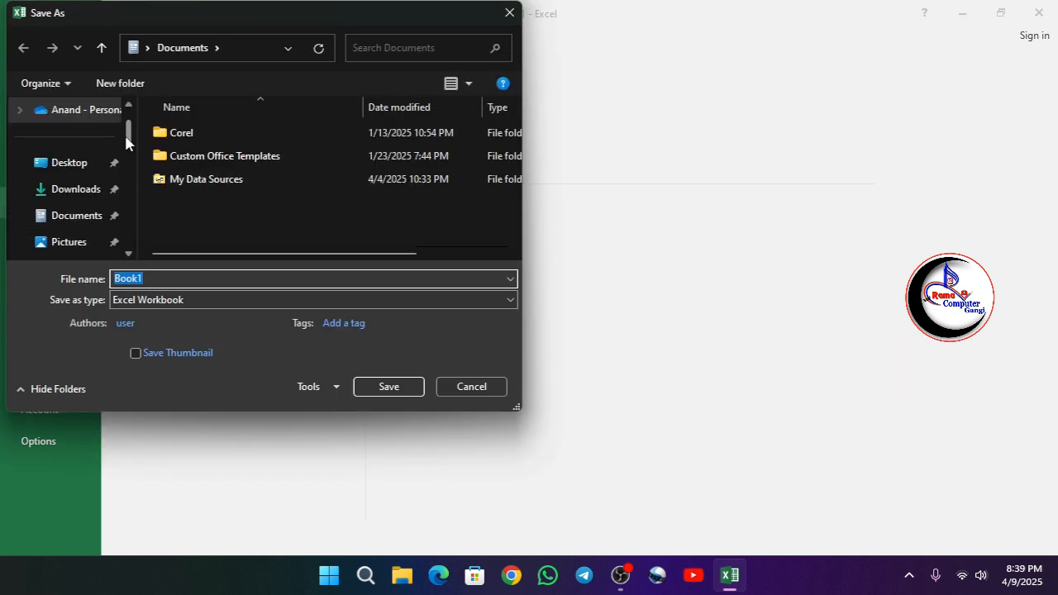
drag(128, 148, 129, 201)
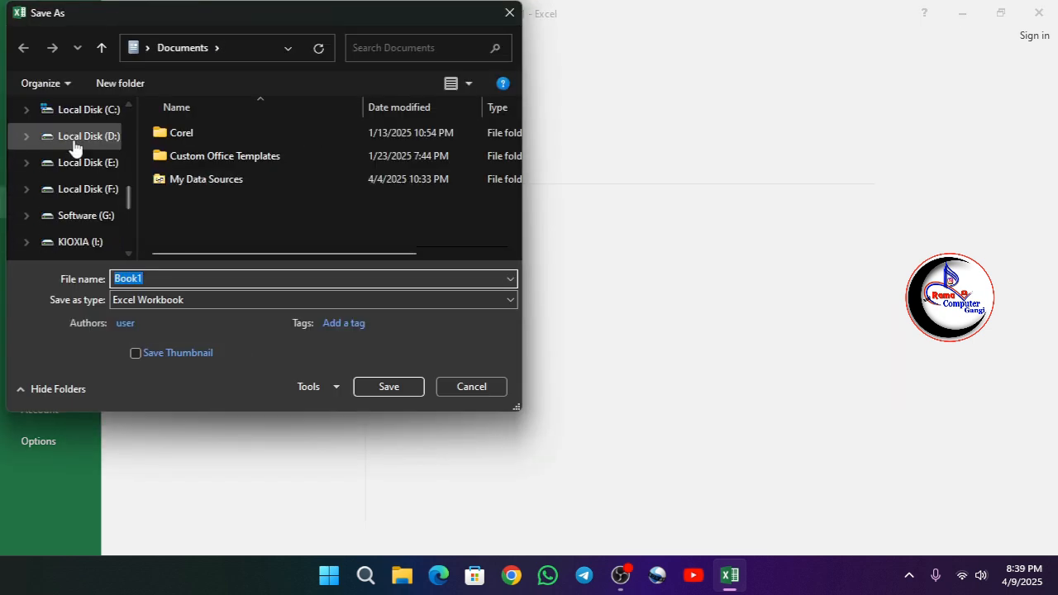
click(82, 197)
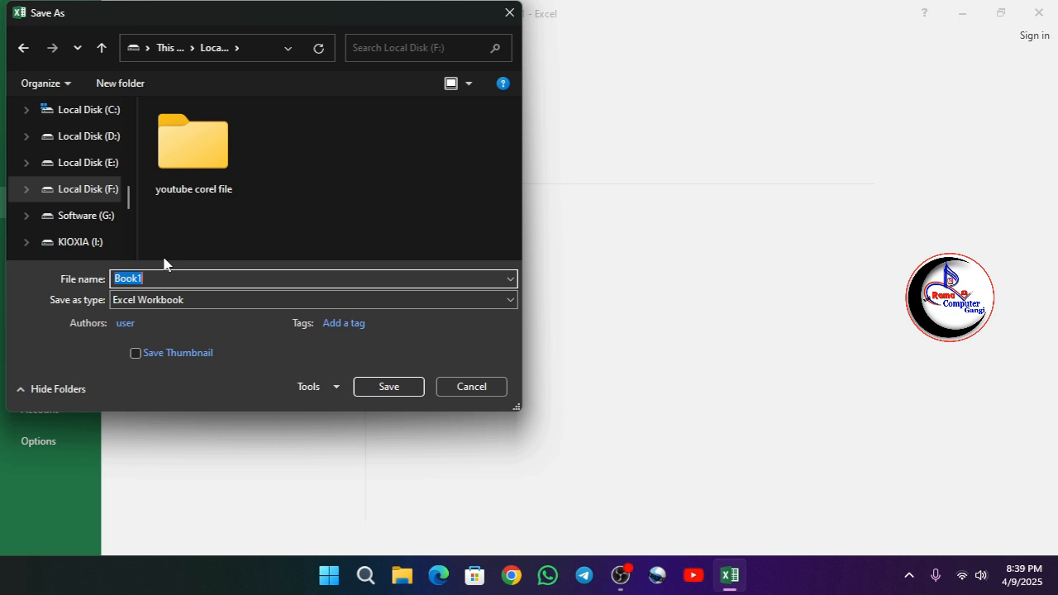
text(excel demo)
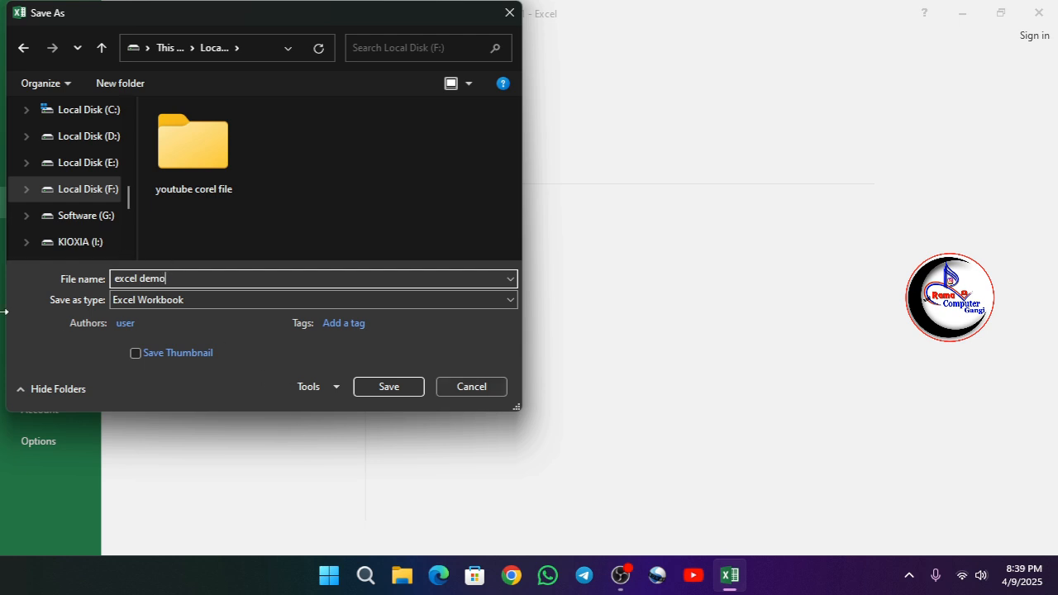
click(387, 390)
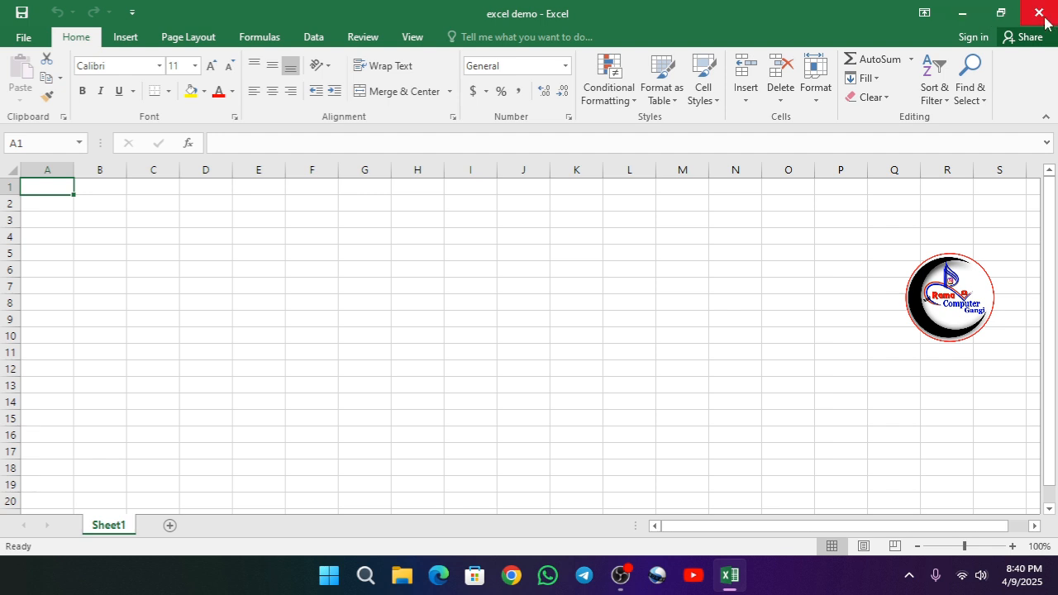
Minimize the workbook window to the desktop and bring it back on screen.
click(961, 18)
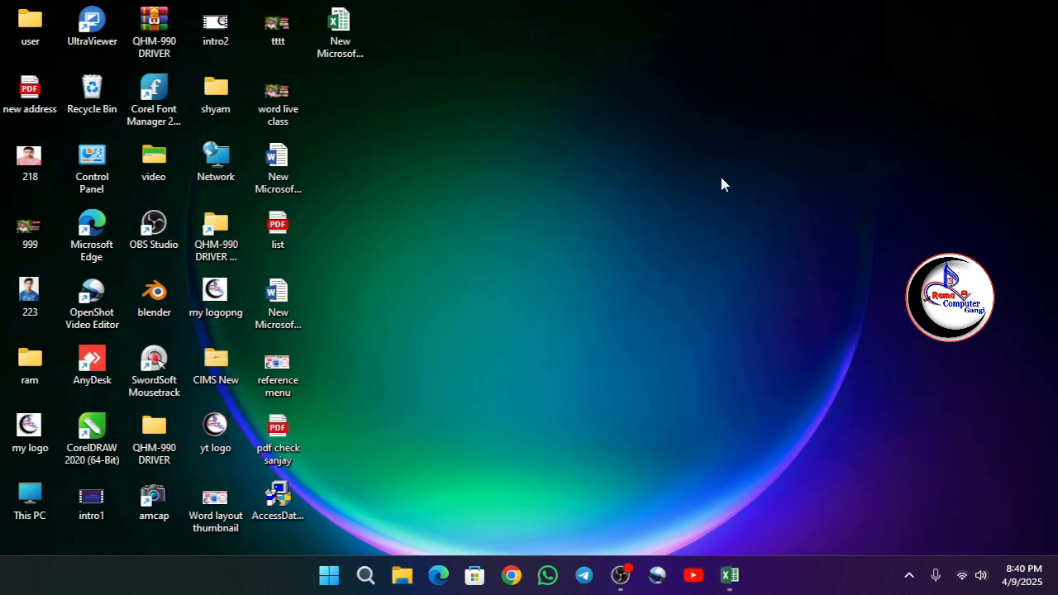
mouse_move(738, 573)
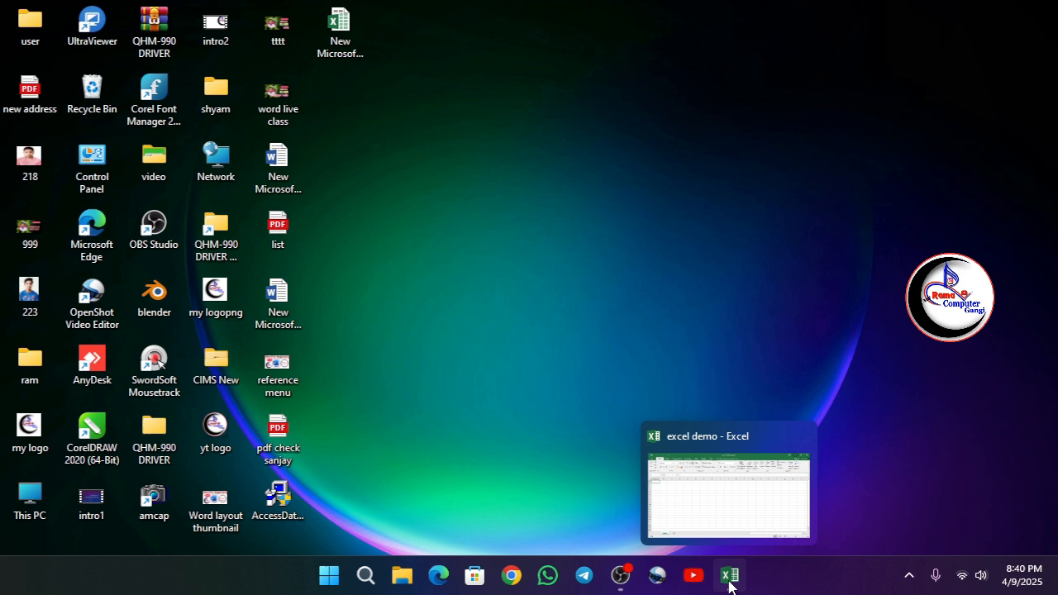
click(732, 579)
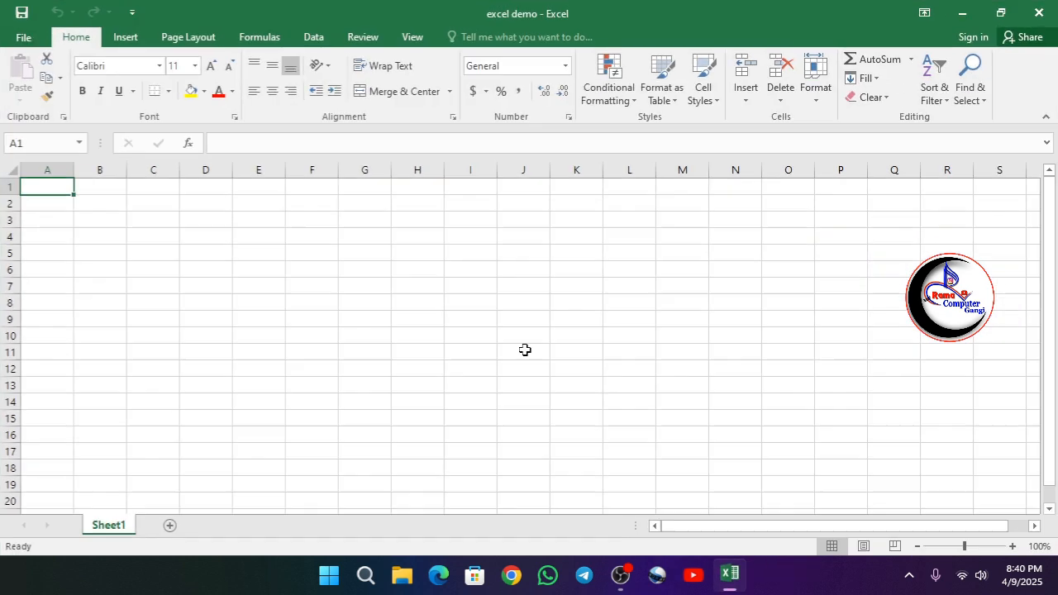
Shrink and reposition the workbook window as a floating window on the desktop, and maximize it again.
click(1000, 13)
drag(427, 35, 492, 41)
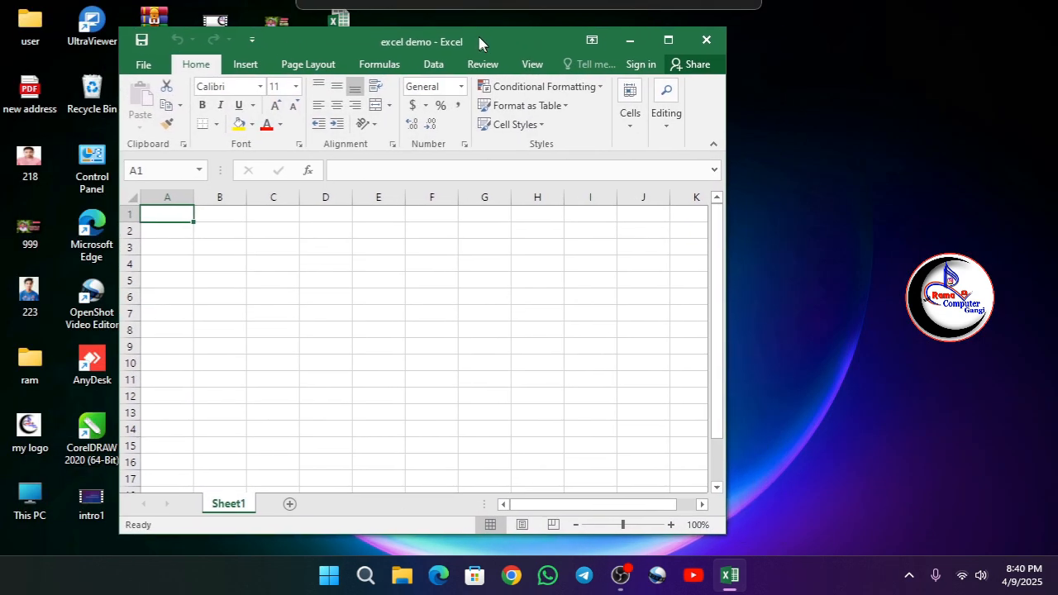
drag(115, 21, 376, 199)
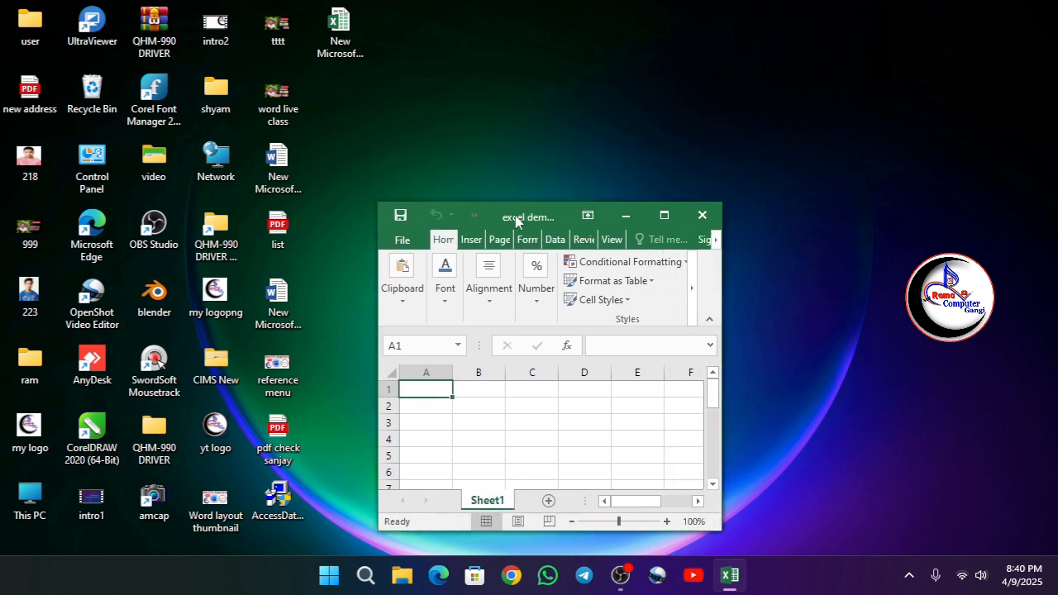
drag(509, 217, 504, 110)
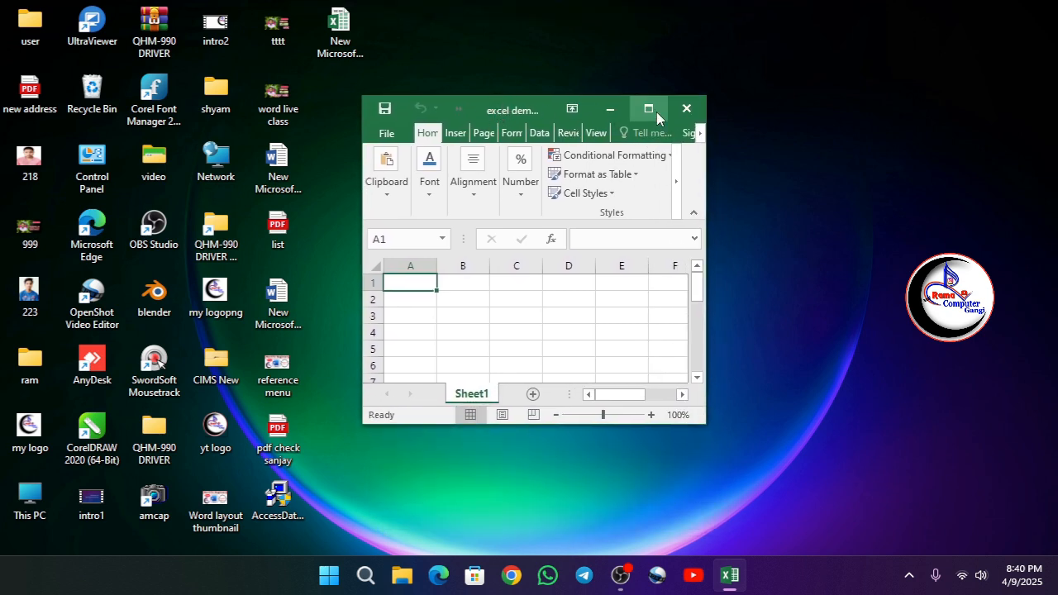
mouse_move(642, 112)
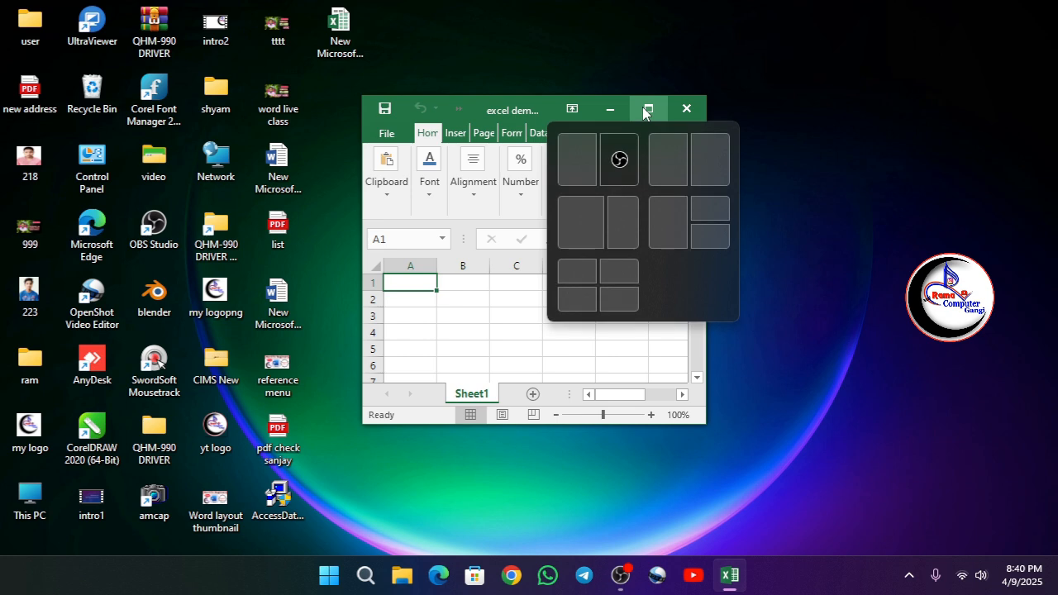
click(651, 111)
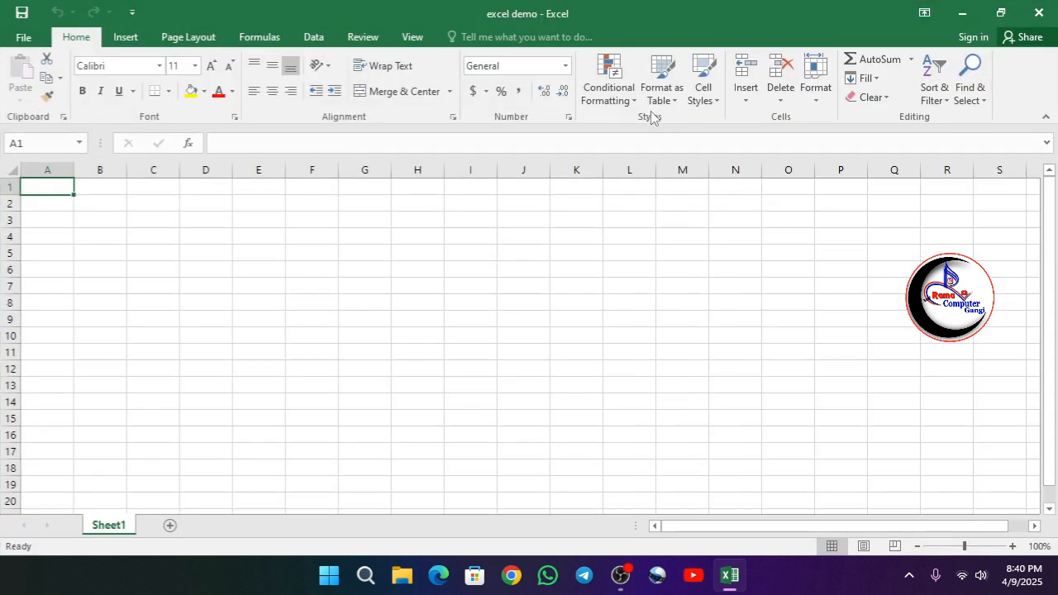
Close the saved workbook and relaunch Excel through the Windows Run command "excel" with a new blank workbook.
click(1052, 12)
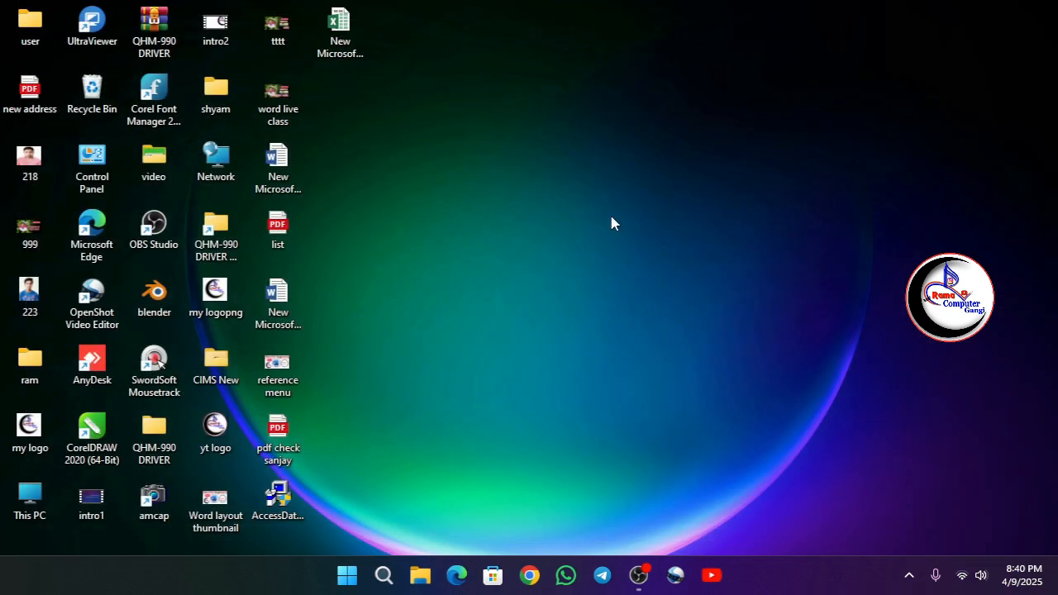
key(super+r)
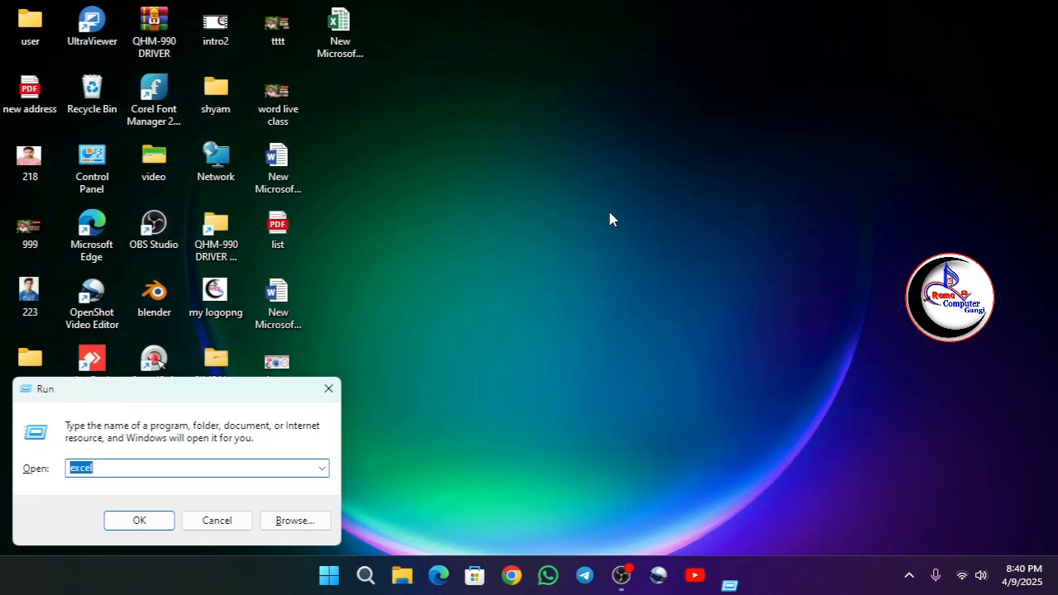
key(Return)
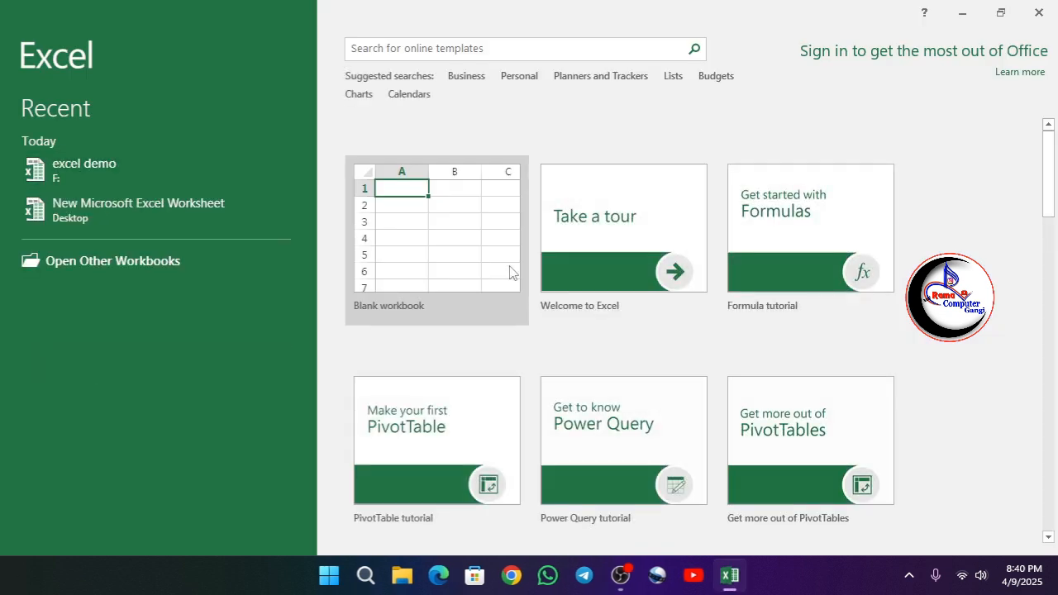
click(510, 270)
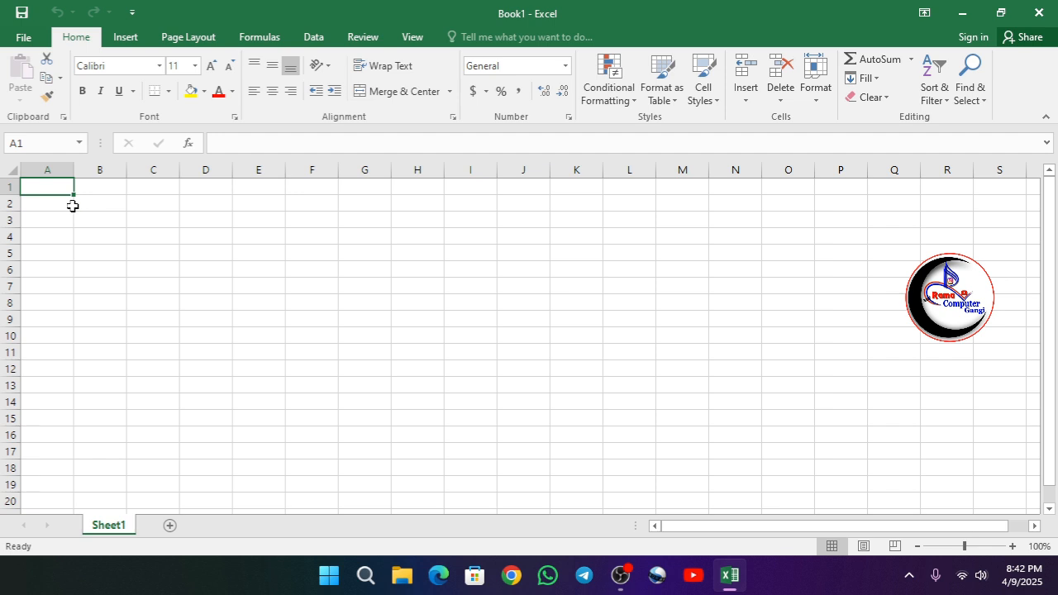
Enter a person's first name in cell A1 and compare the formula bar for A1 with that for empty cell D2.
text(ram)
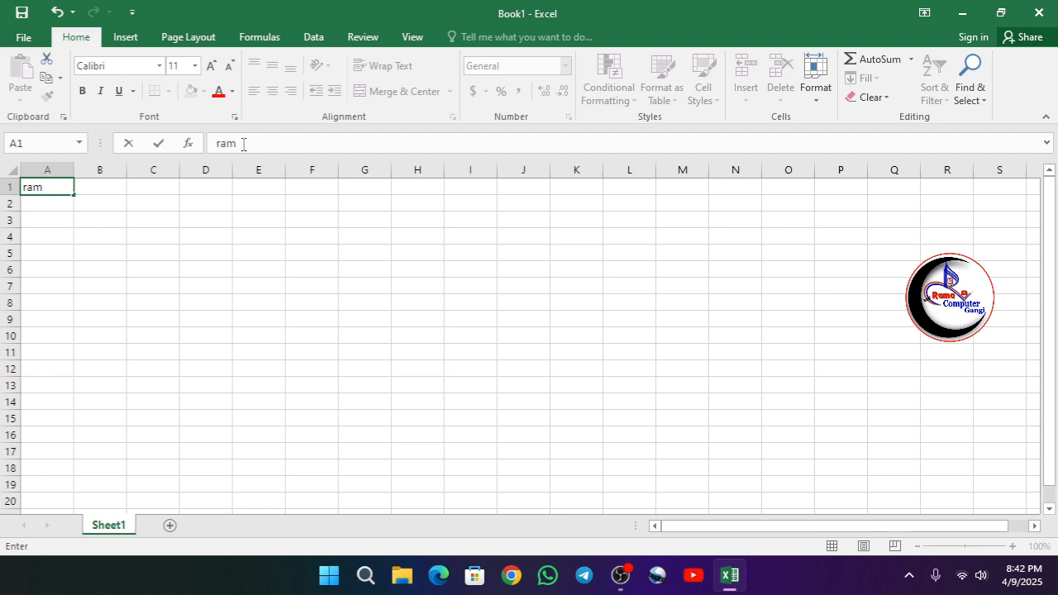
drag(243, 144, 199, 144)
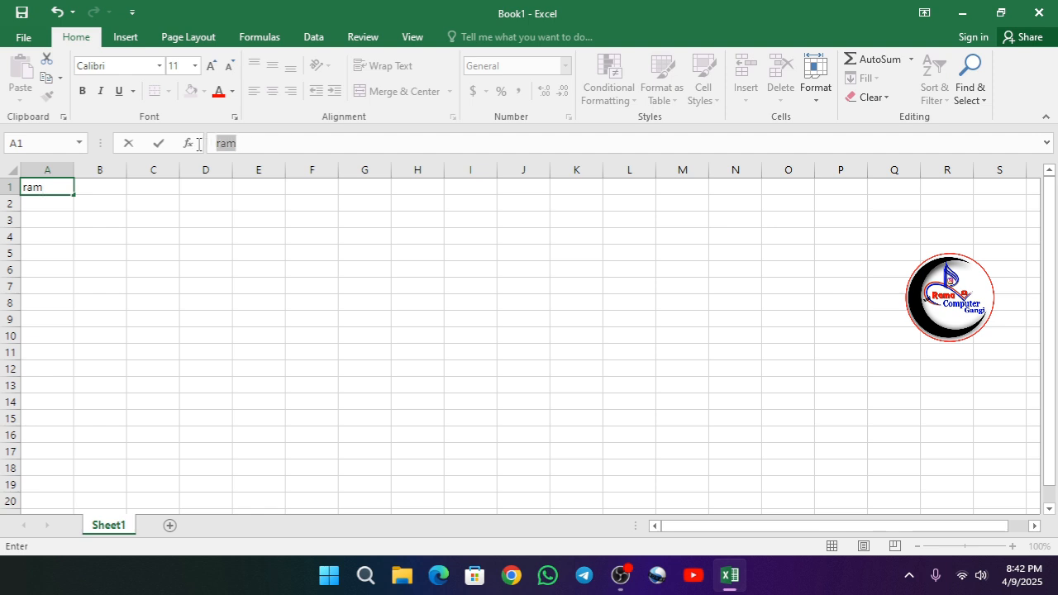
click(206, 200)
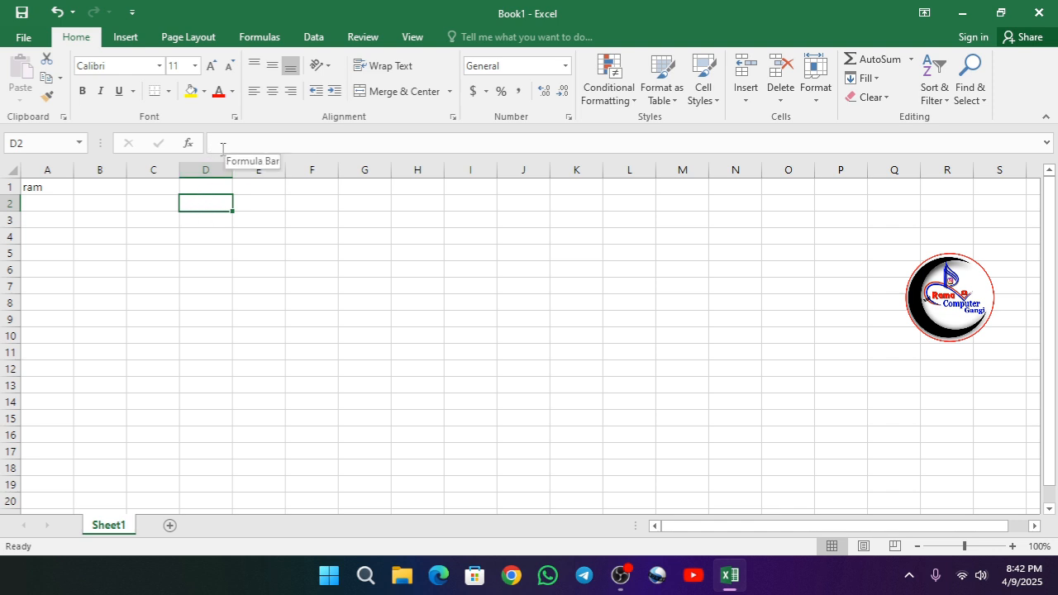
click(43, 188)
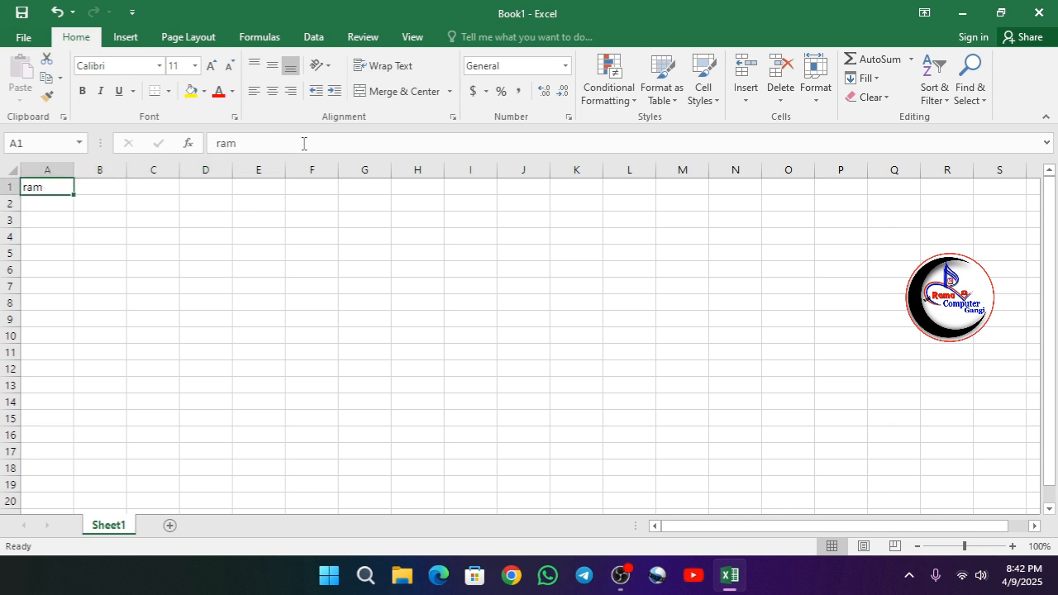
Enter the formula =sum(a1+b1) in cell B3.
click(99, 218)
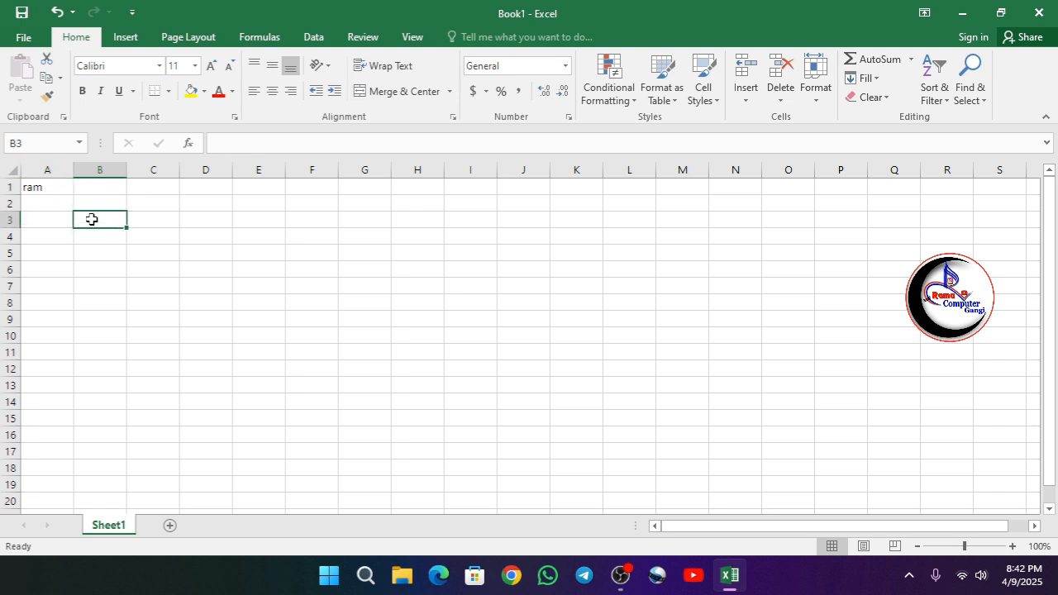
text(=s)
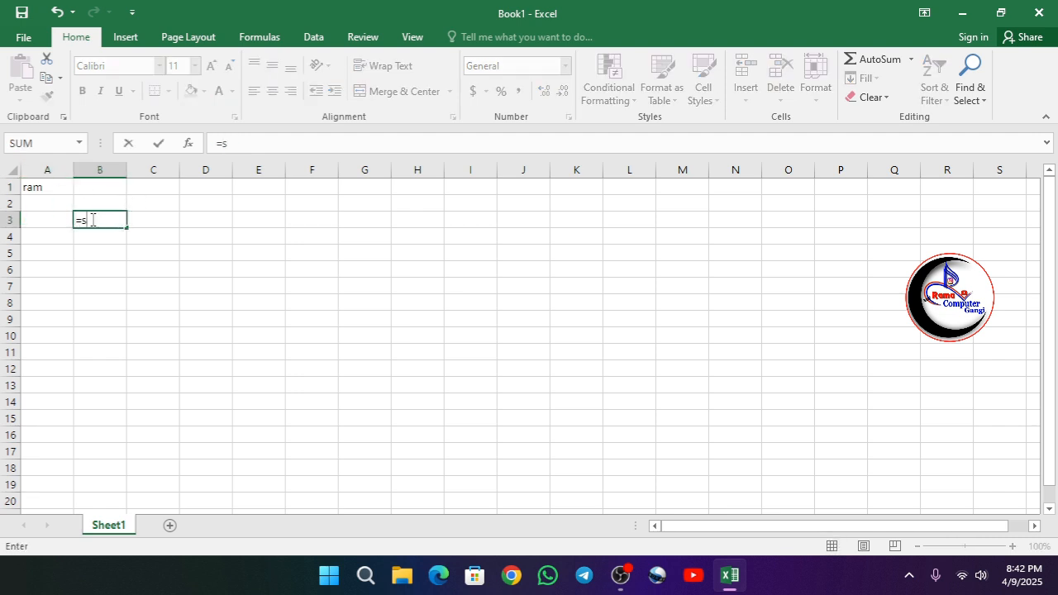
text(um()
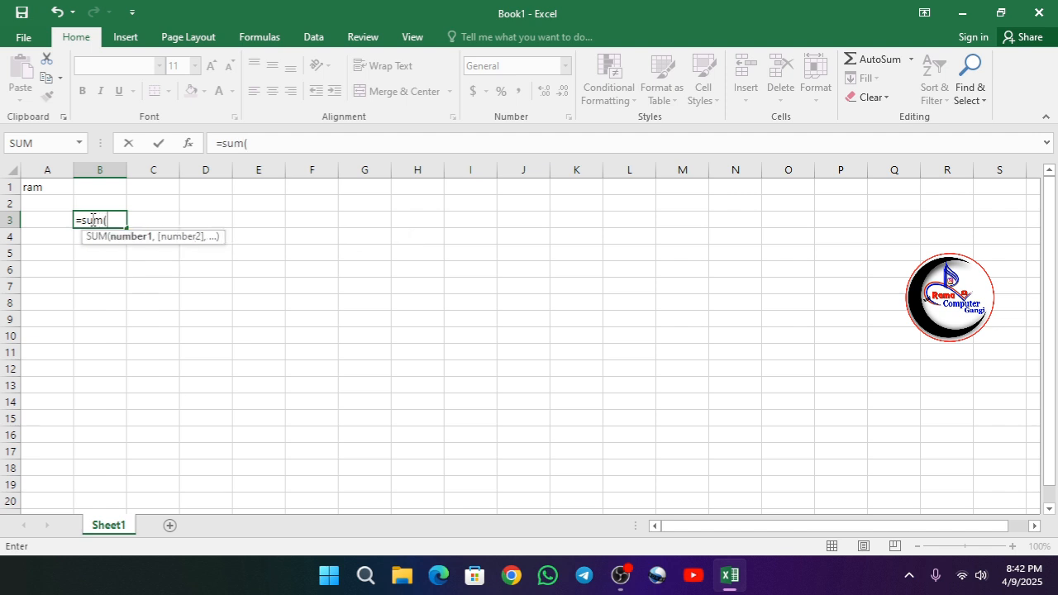
text(a)
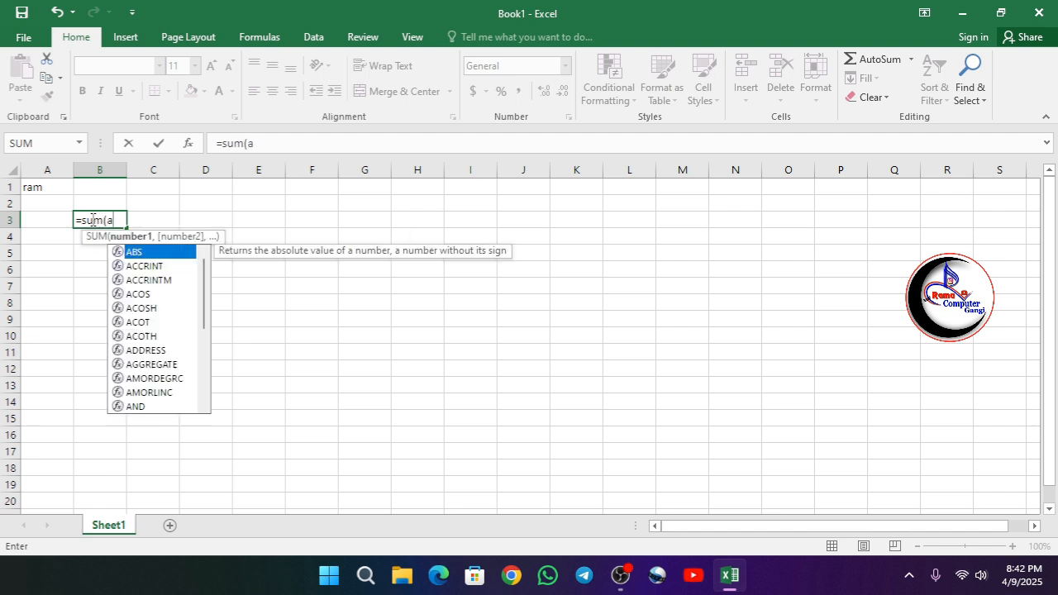
text(1+)
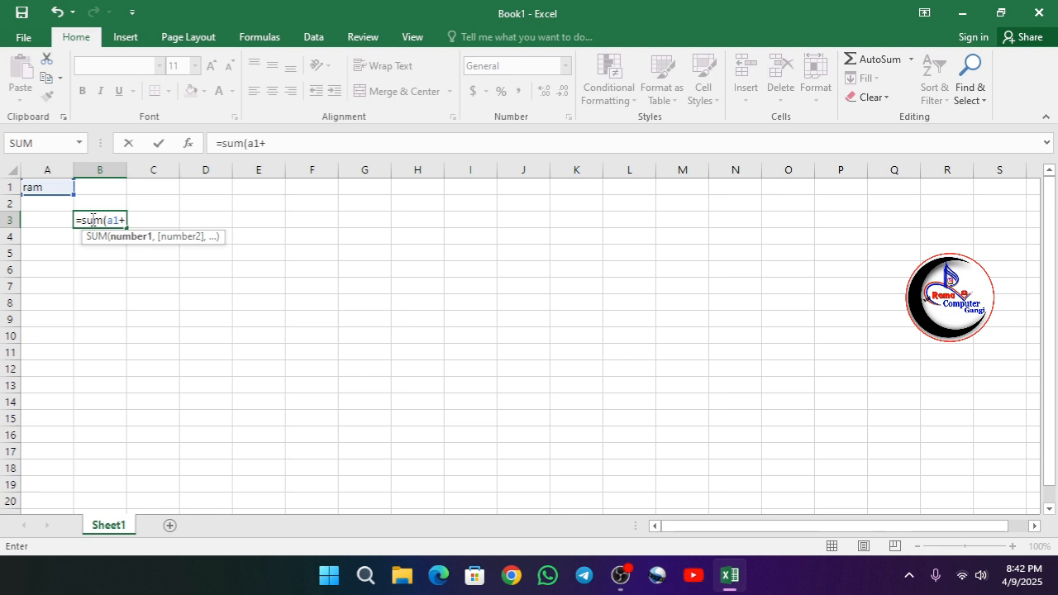
text(b1)
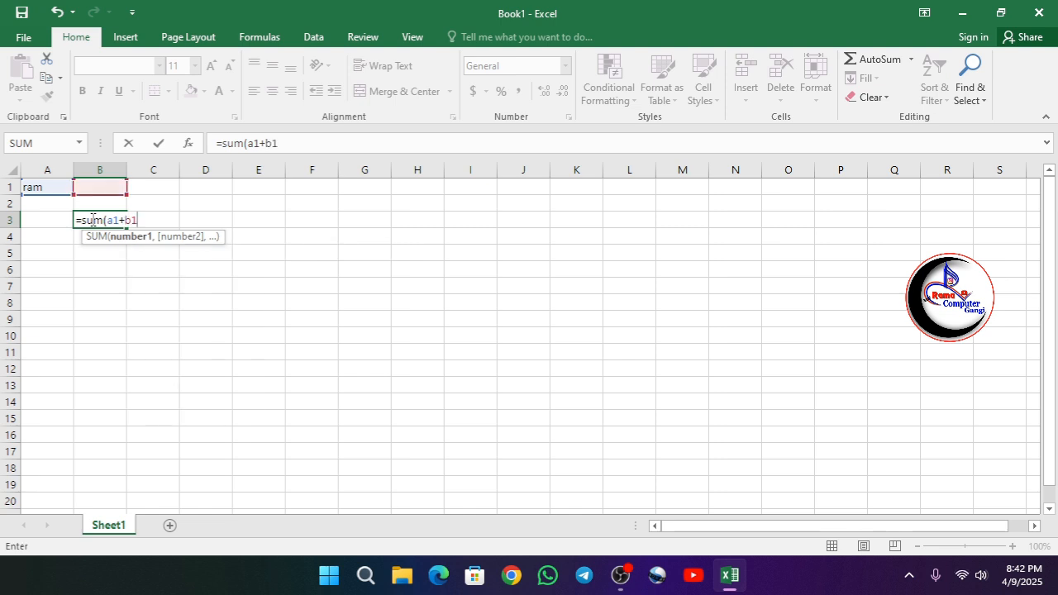
text())
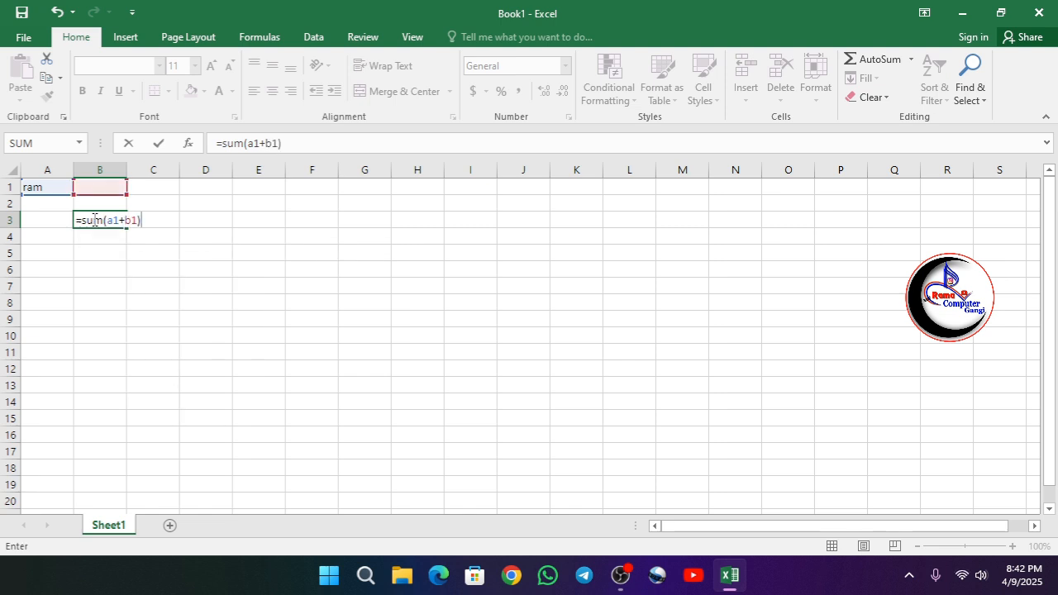
key(Return)
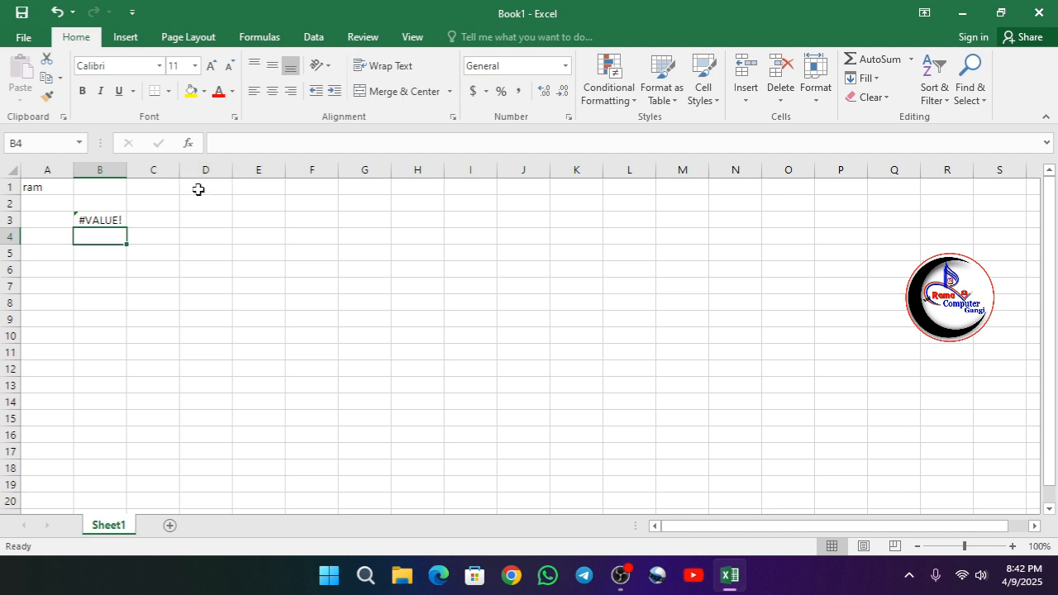
Examine the formula of cell B3 by highlighting it in the formula bar, leaving it unedited.
click(108, 220)
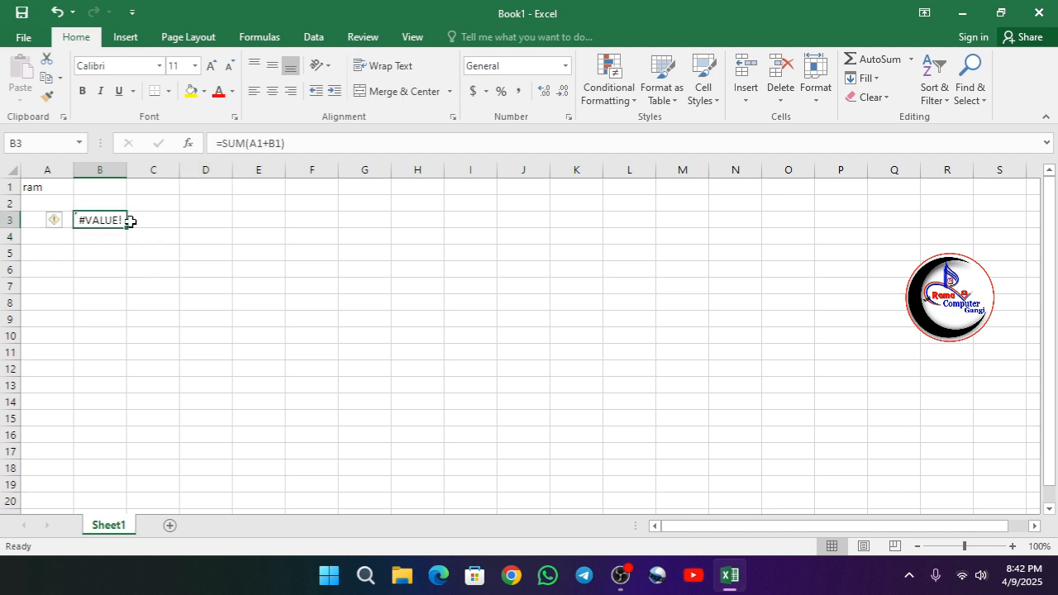
click(305, 143)
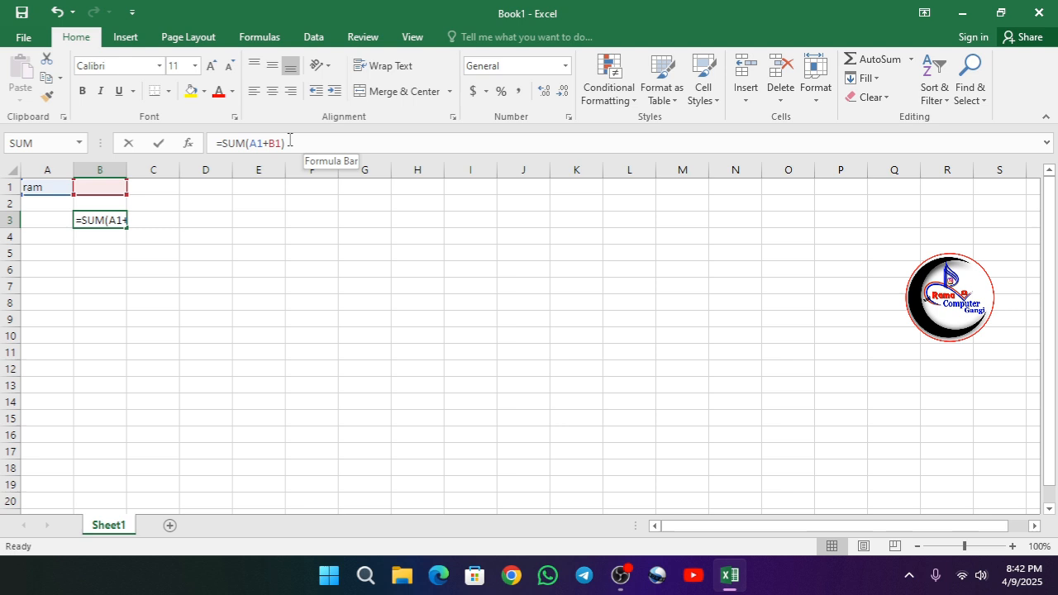
key(shift+Home)
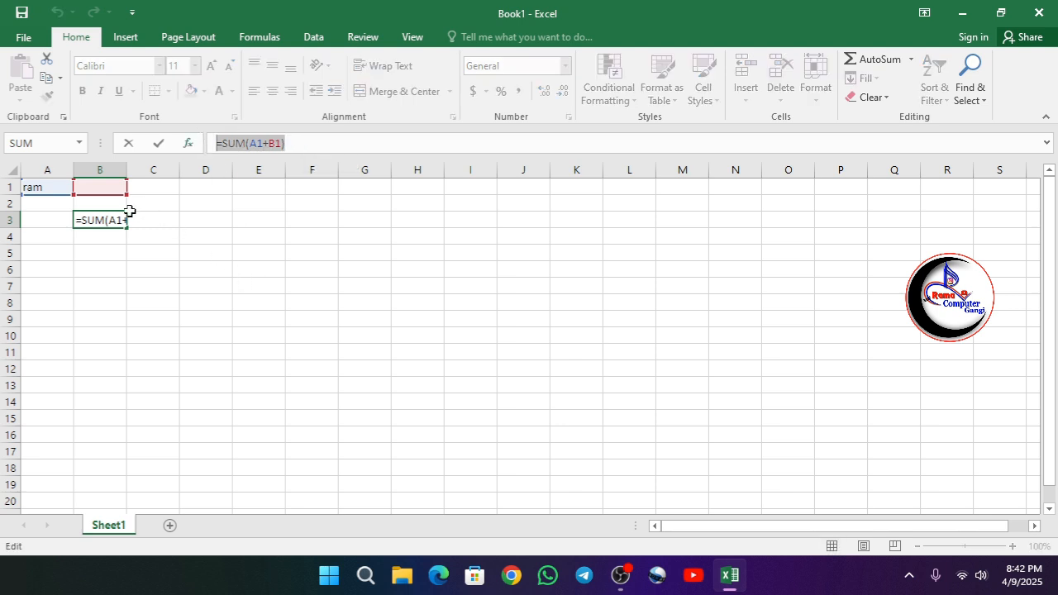
key(Return)
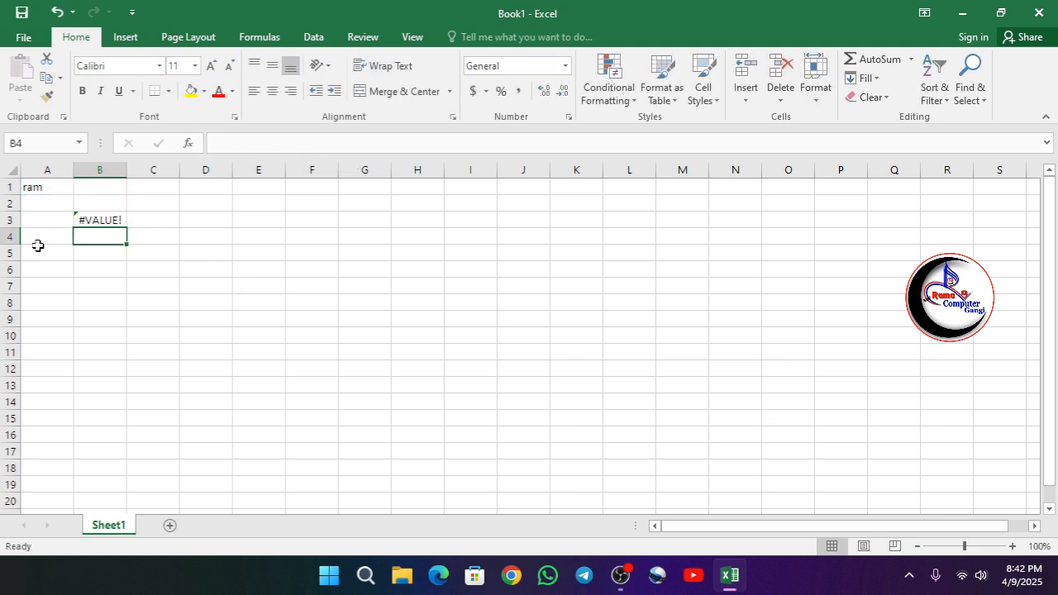
Delete the SUM formula from cell B3 through the formula bar, leaving the cell empty.
click(84, 219)
drag(302, 143, 367, 279)
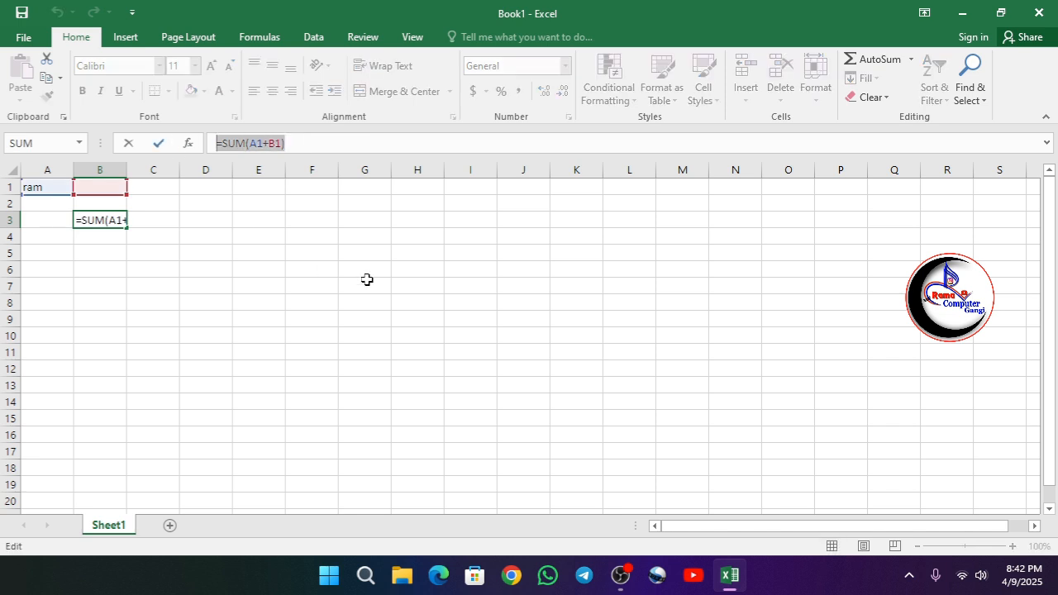
key(BackSpace)
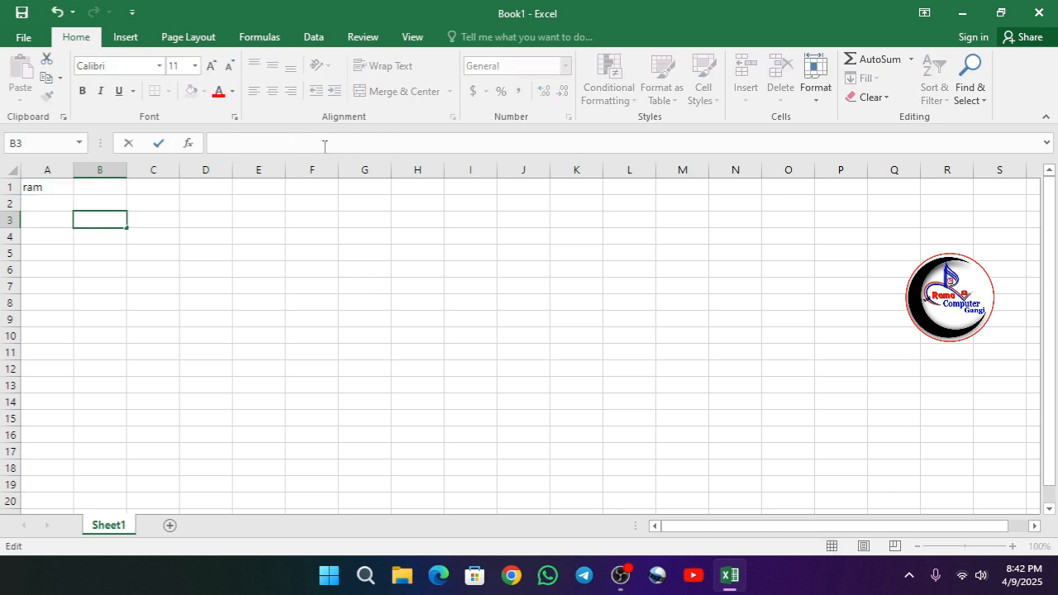
click(241, 221)
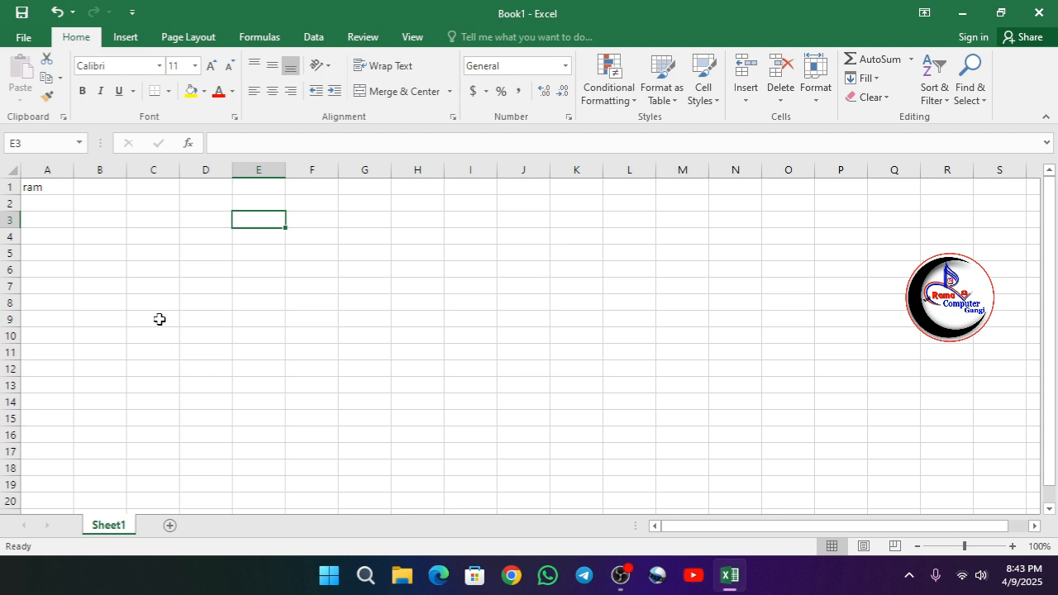
Add two new worksheets, Sheet2 and Sheet3, after Sheet1.
click(169, 526)
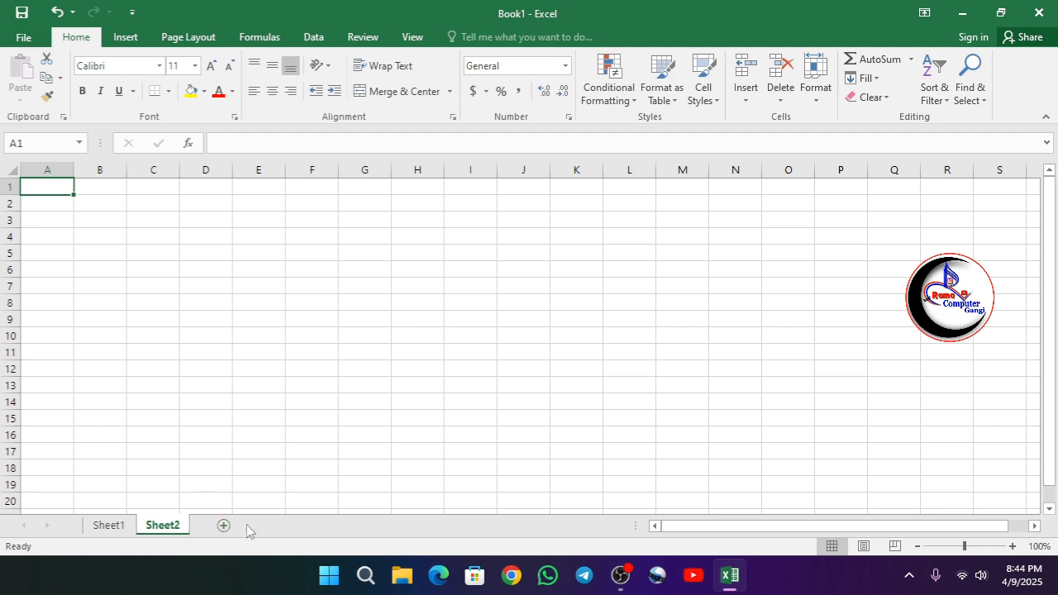
click(223, 525)
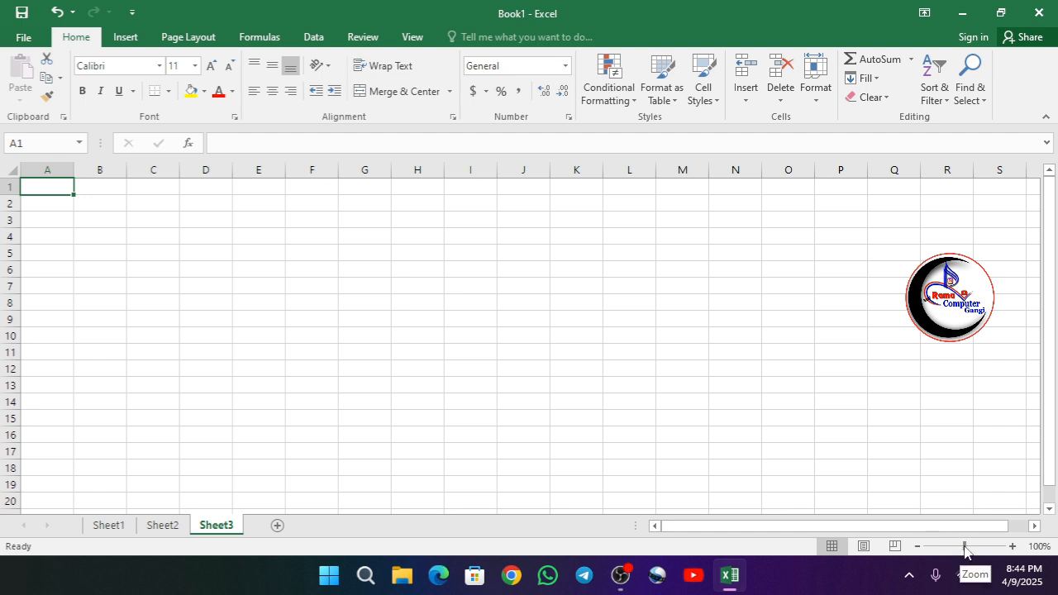
mouse_move(964, 552)
mouse_down()
mouse_move(951, 552)
mouse_move(972, 552)
mouse_move(964, 550)
mouse_up()
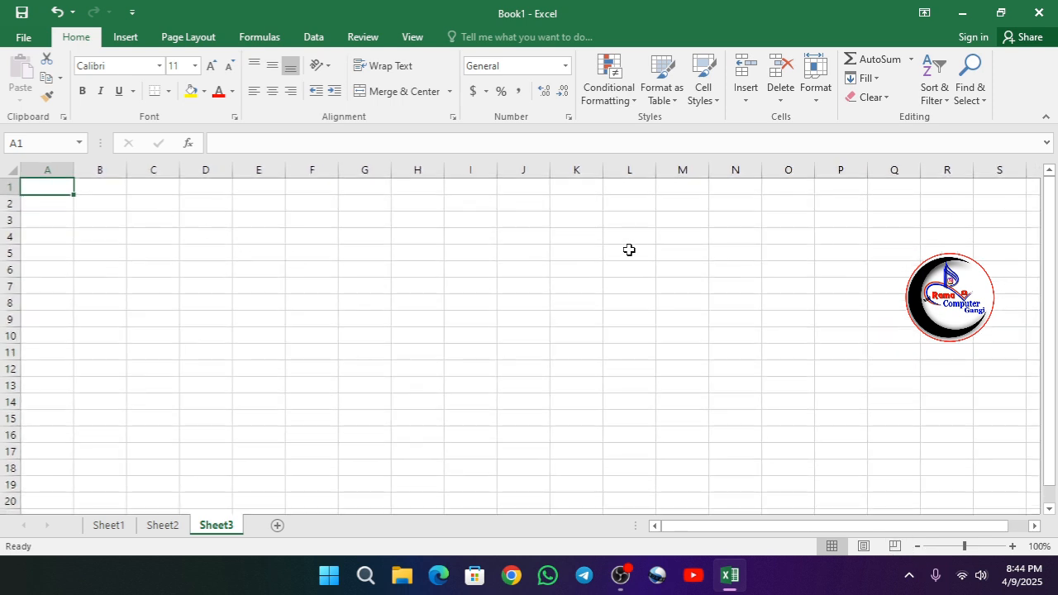
Return to Sheet1 and clear the name in cell A1.
click(120, 526)
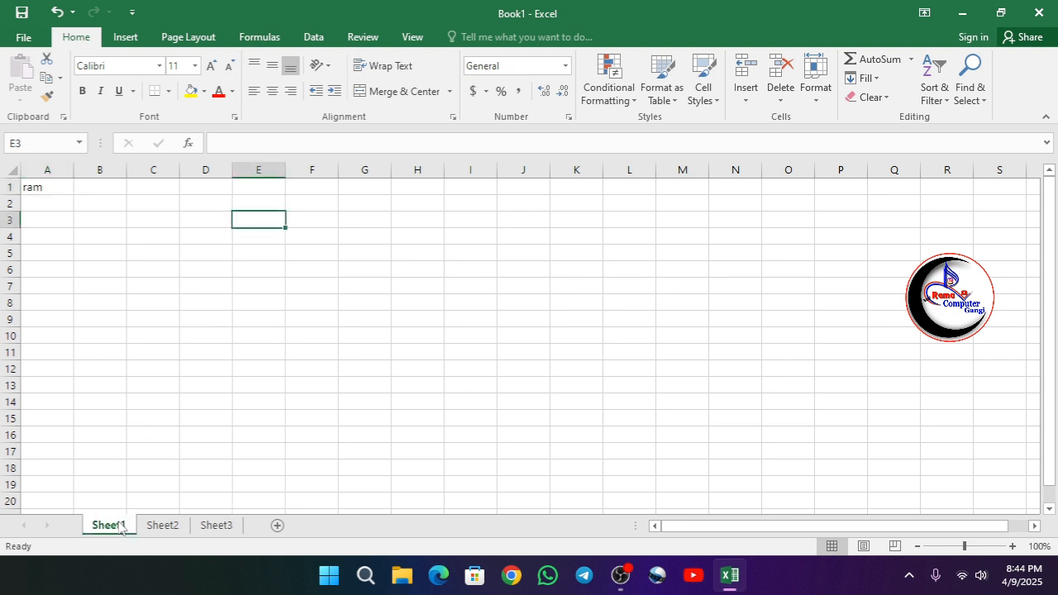
click(54, 189)
key(Delete)
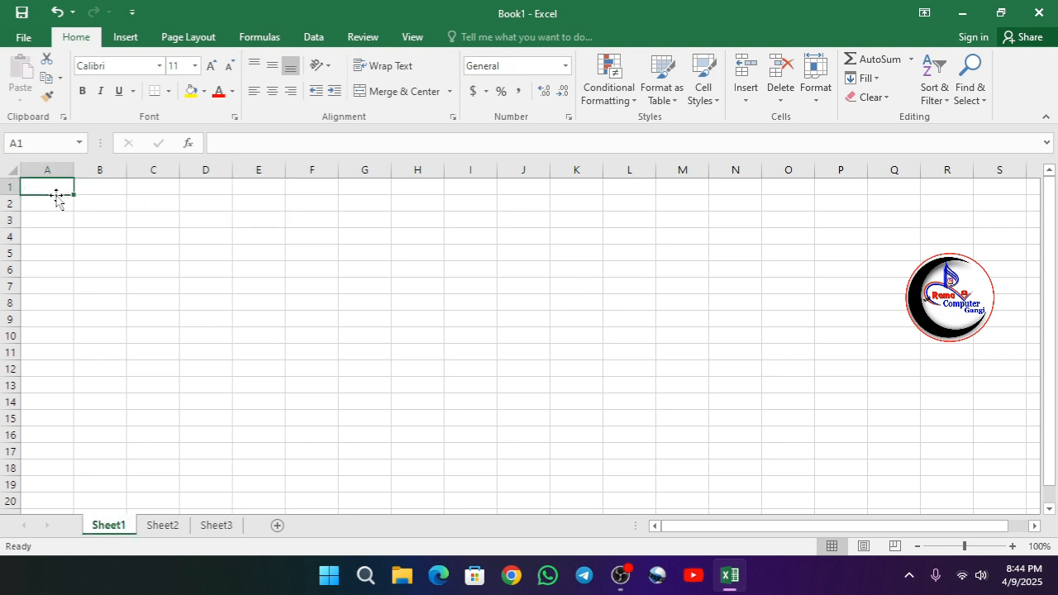
Open the existing Excel workbook stored on the KIOXIA (I:) drive.
click(31, 38)
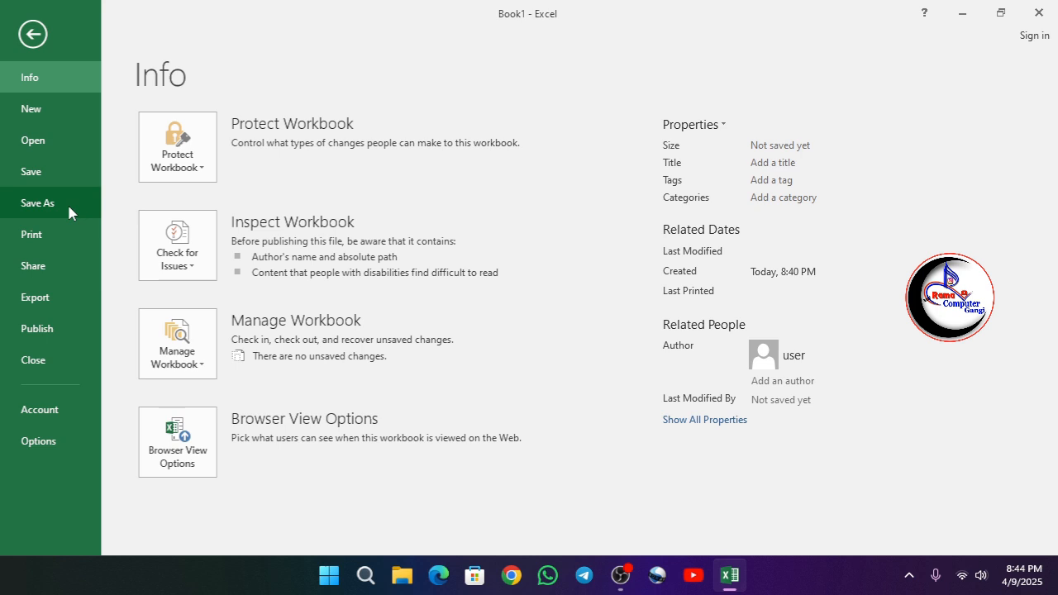
click(38, 142)
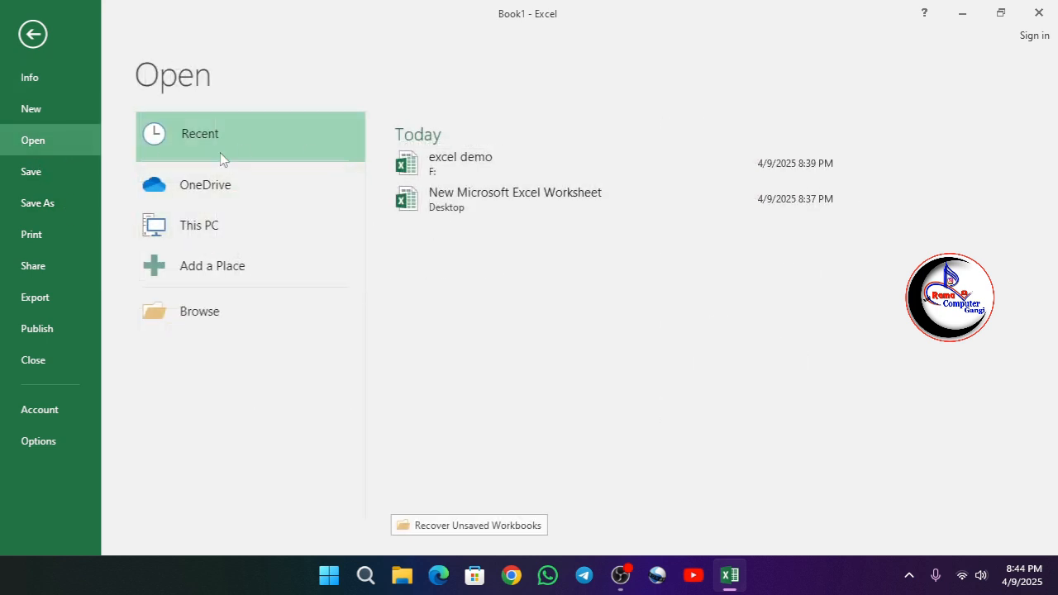
click(228, 229)
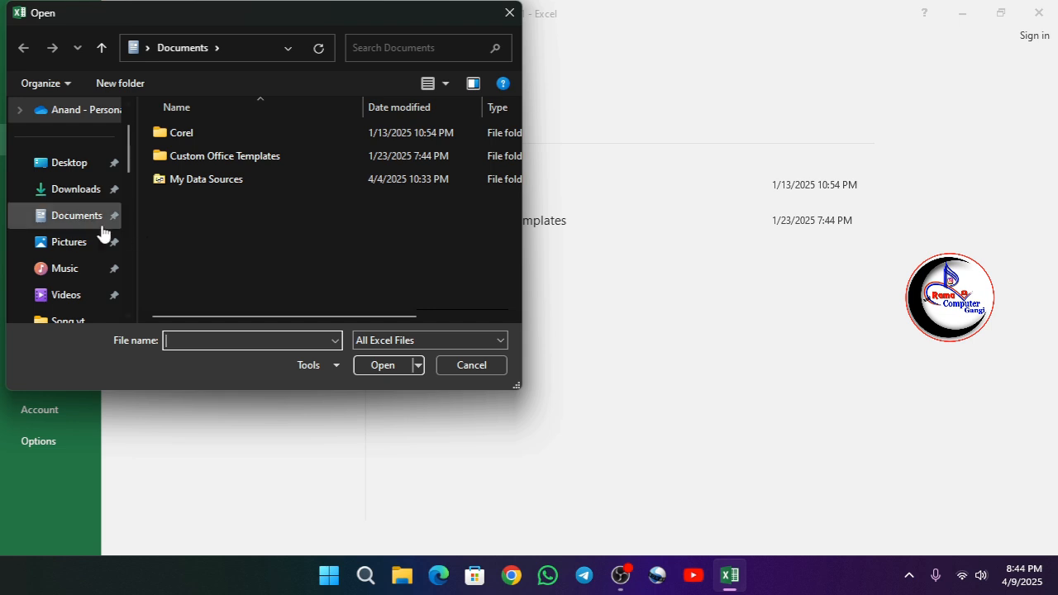
scroll(104, 232, down, 5)
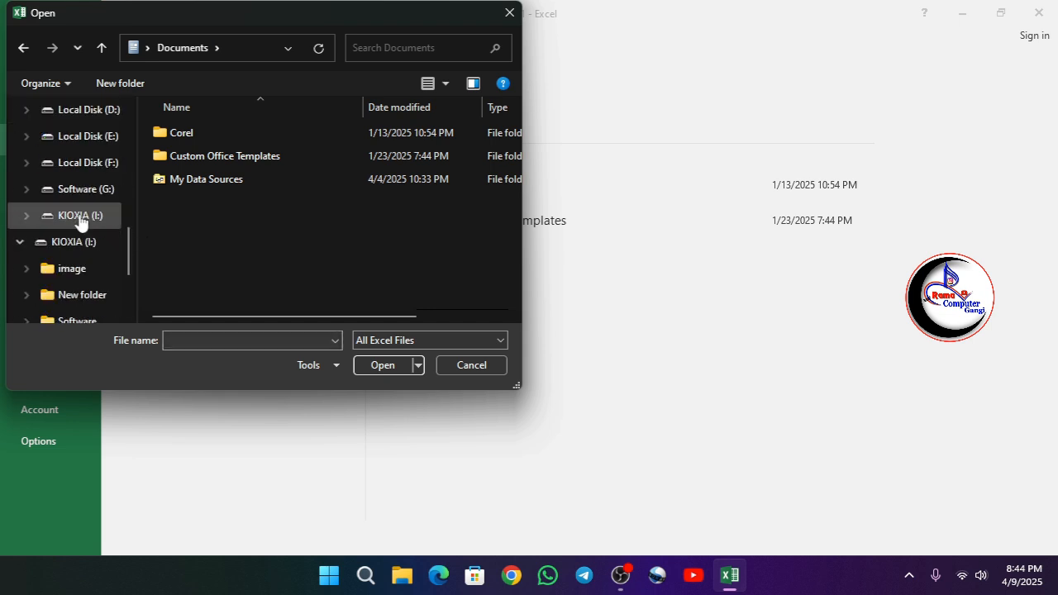
click(81, 217)
click(196, 225)
click(378, 365)
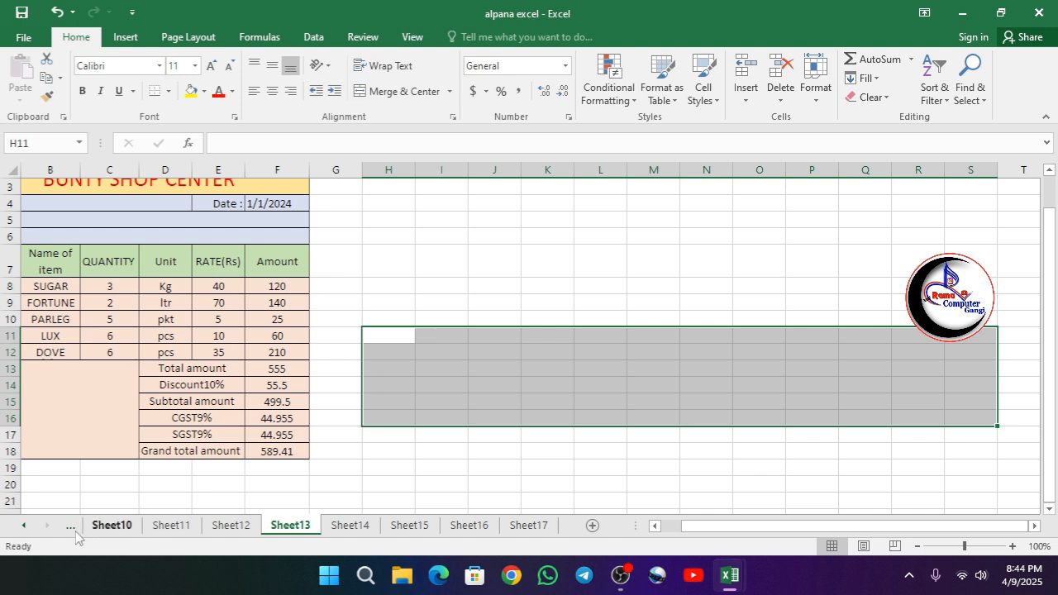
Display Sheet1, the first worksheet of the opened workbook, and deselect its Total range by selecting empty cell G10.
click(23, 525)
click(23, 525)
click(23, 525)
click(23, 526)
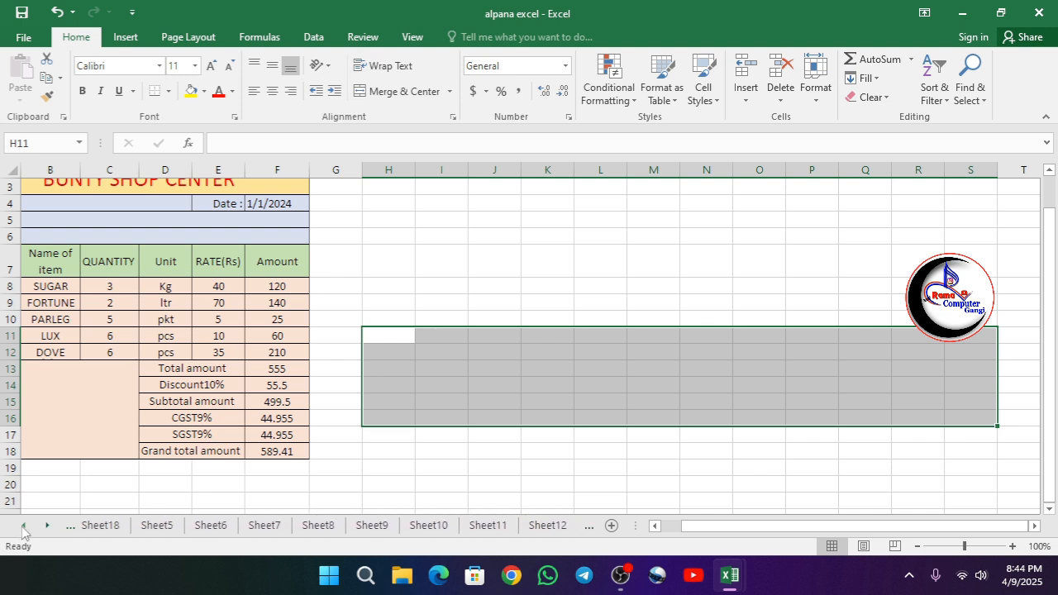
click(23, 525)
click(23, 526)
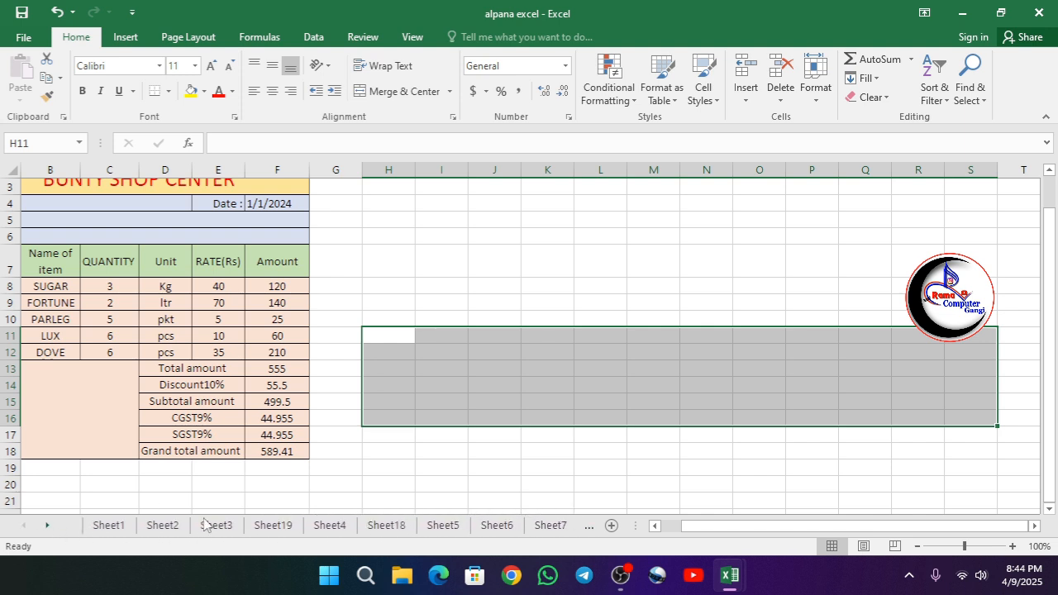
click(106, 525)
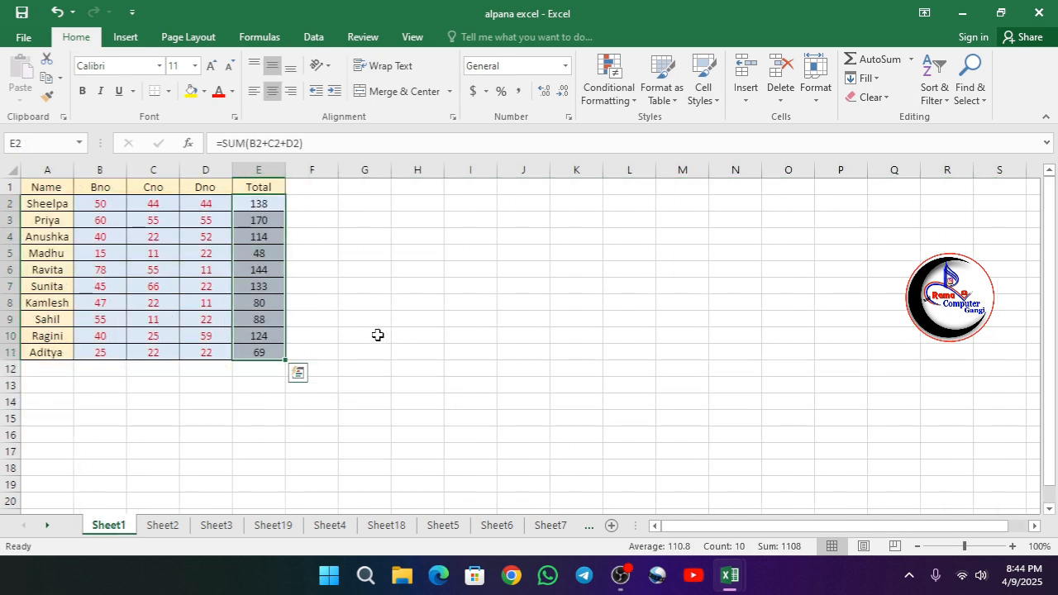
click(376, 335)
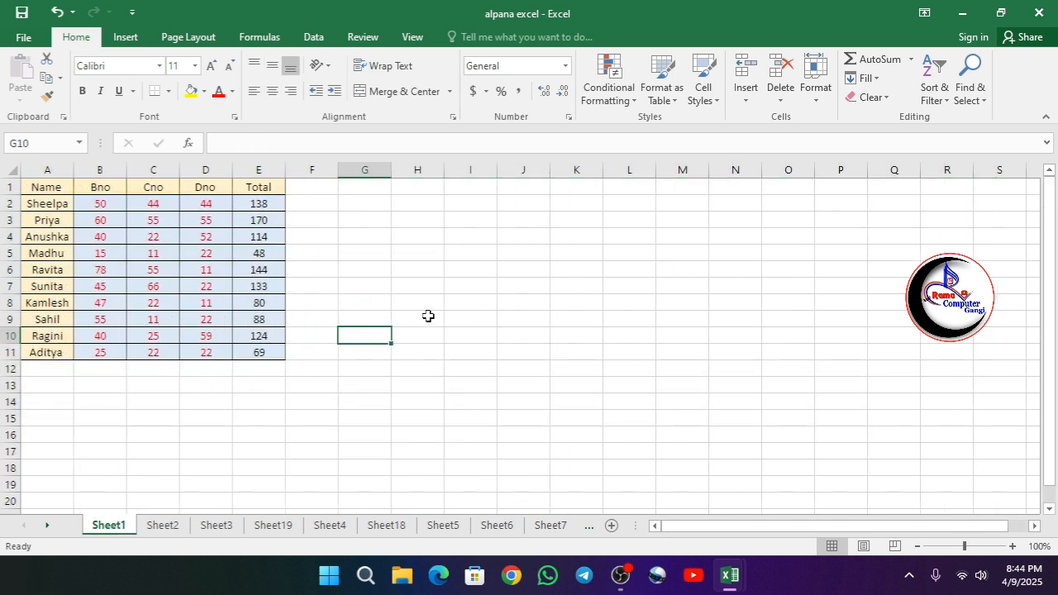
Highlight the Name column A1:A11, then clear the values under the Total heading in E2:E11.
click(37, 187)
drag(37, 186, 41, 352)
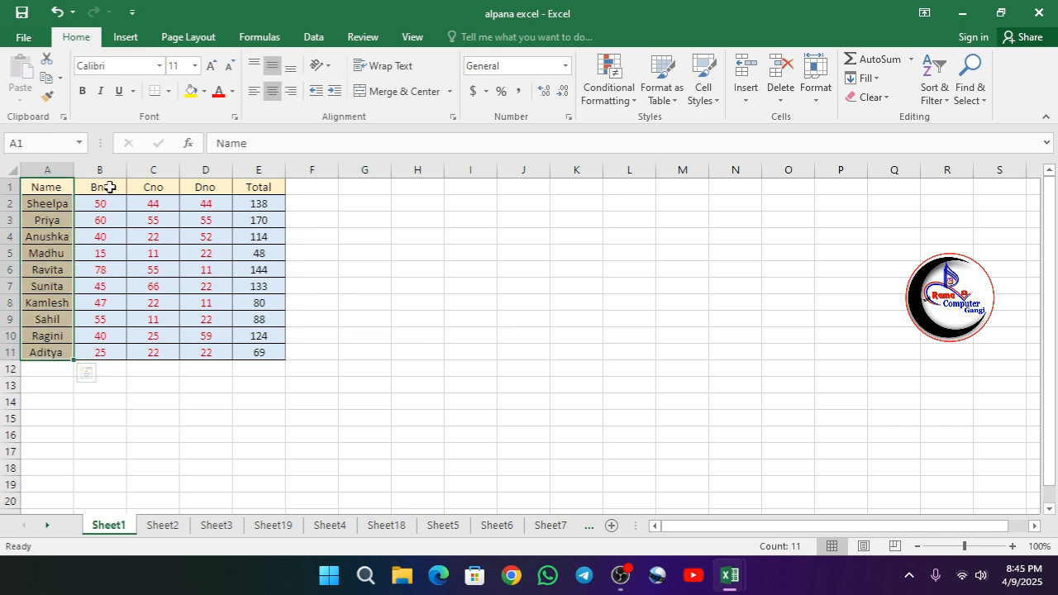
drag(105, 186, 263, 353)
click(258, 187)
key(Delete)
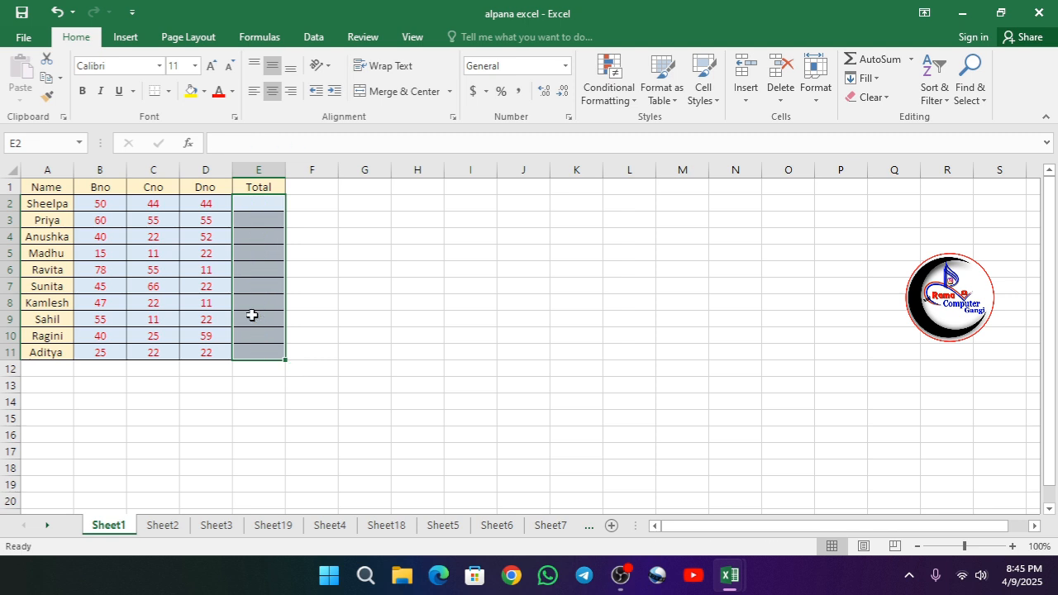
click(342, 274)
Highlight the table's data range B2:E11 to examine its cells, then deselect it.
drag(89, 203, 251, 356)
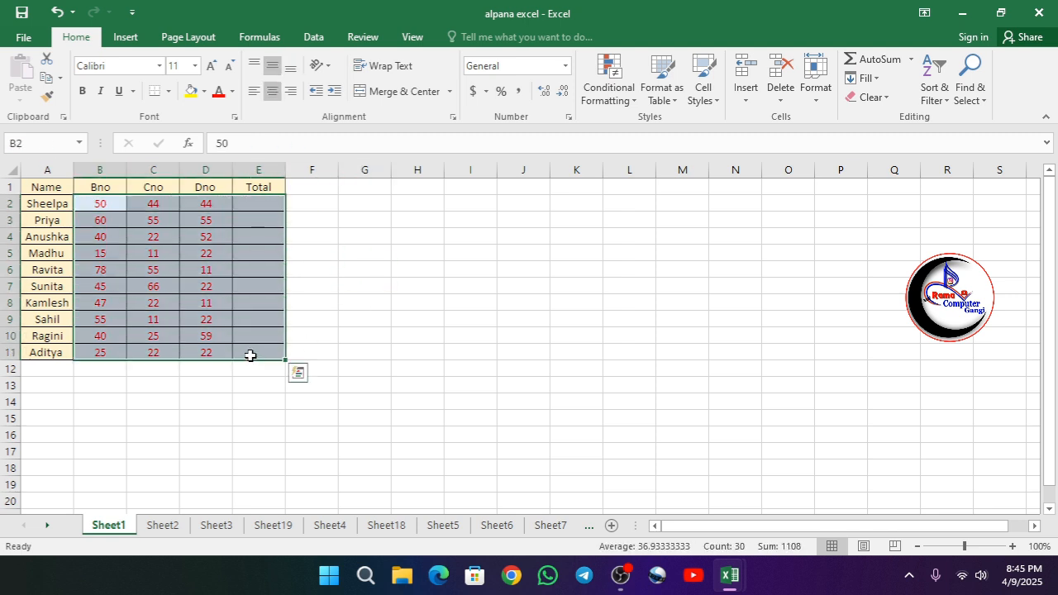
click(313, 268)
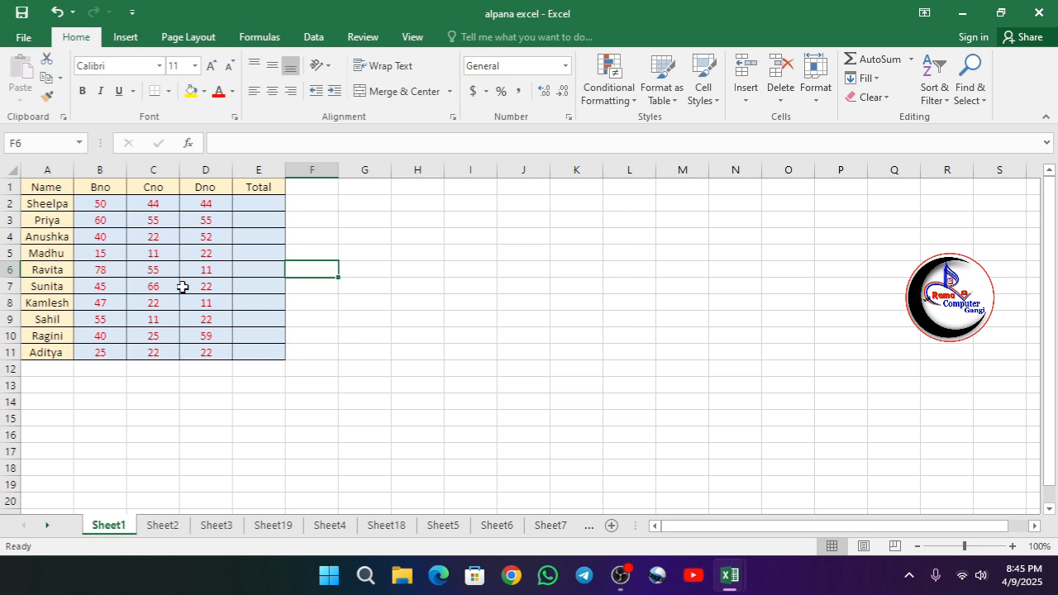
click(298, 251)
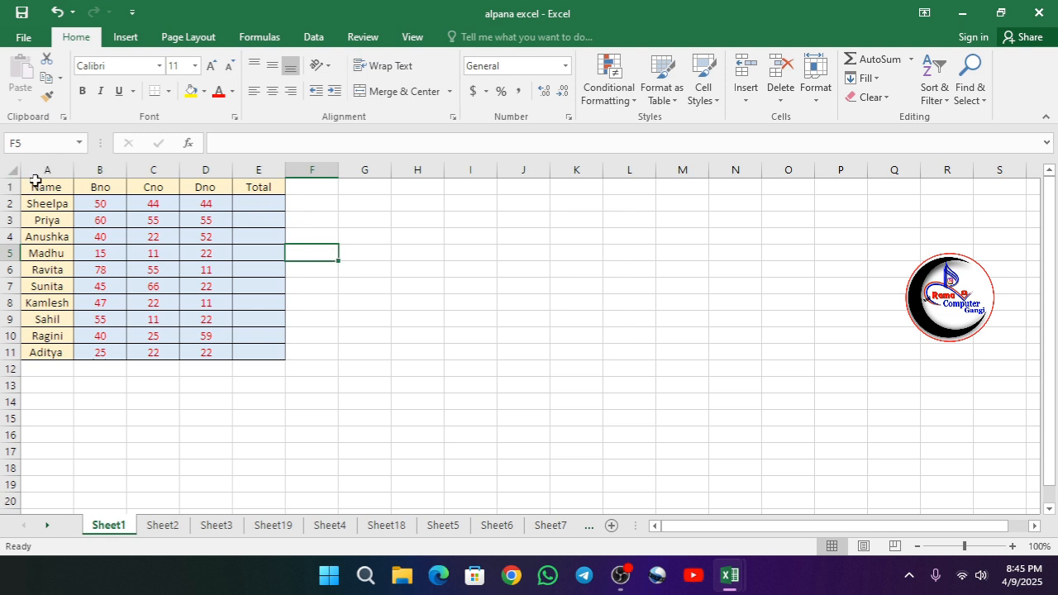
Widen column B and undo the width change.
drag(127, 167, 355, 162)
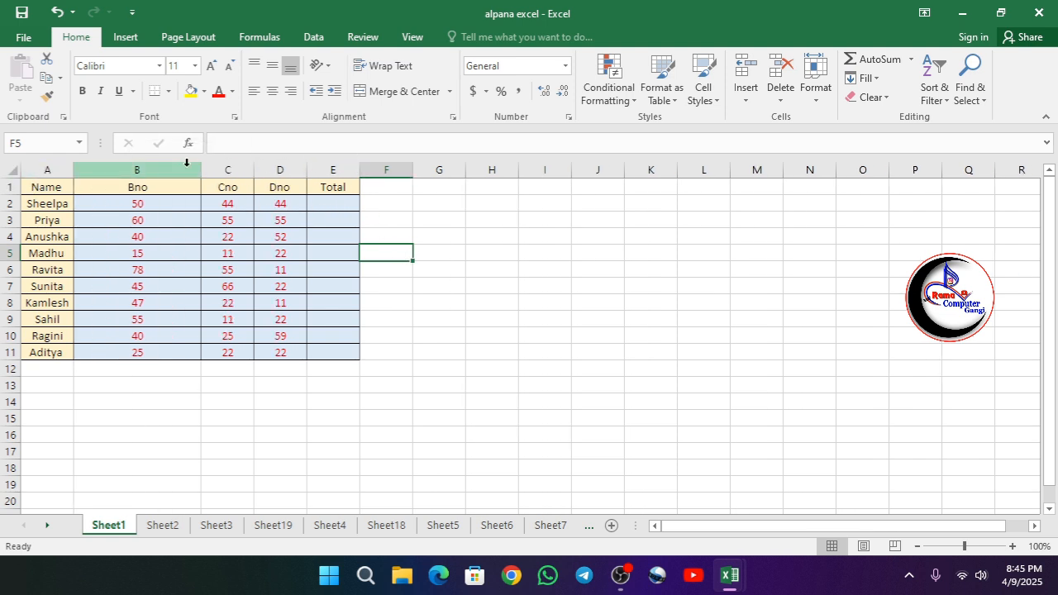
key(ctrl+z)
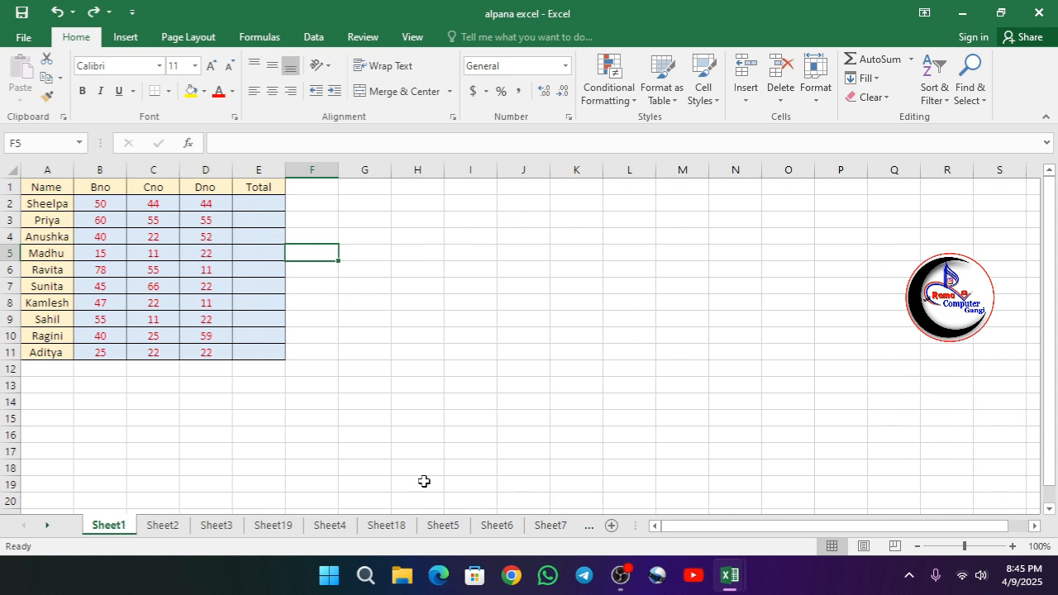
Examine the column letters beyond column Z and return to the first columns of the sheet.
drag(685, 527, 1033, 528)
click(654, 525)
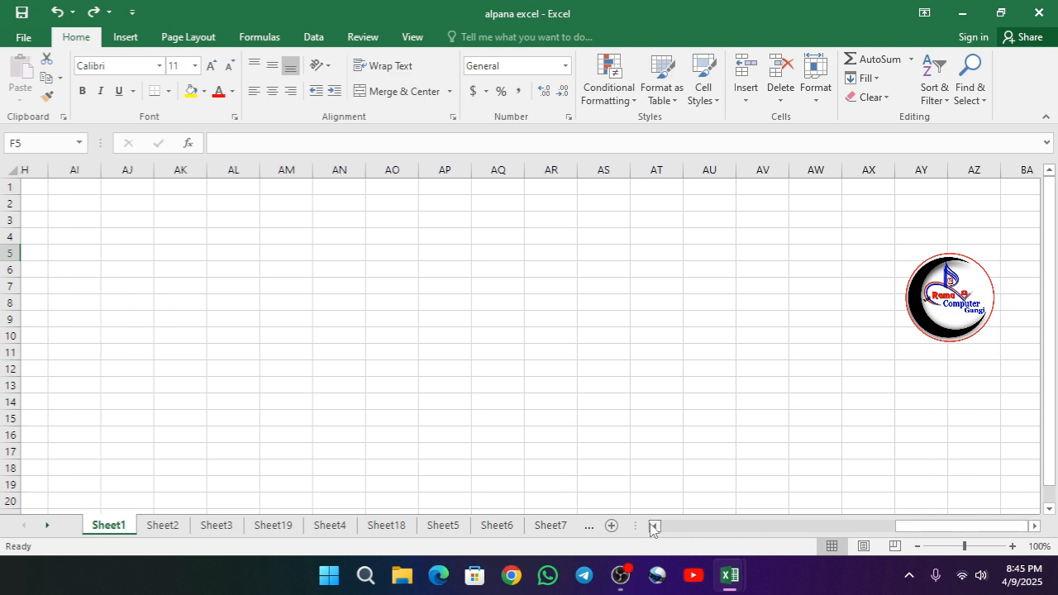
drag(654, 525, 653, 525)
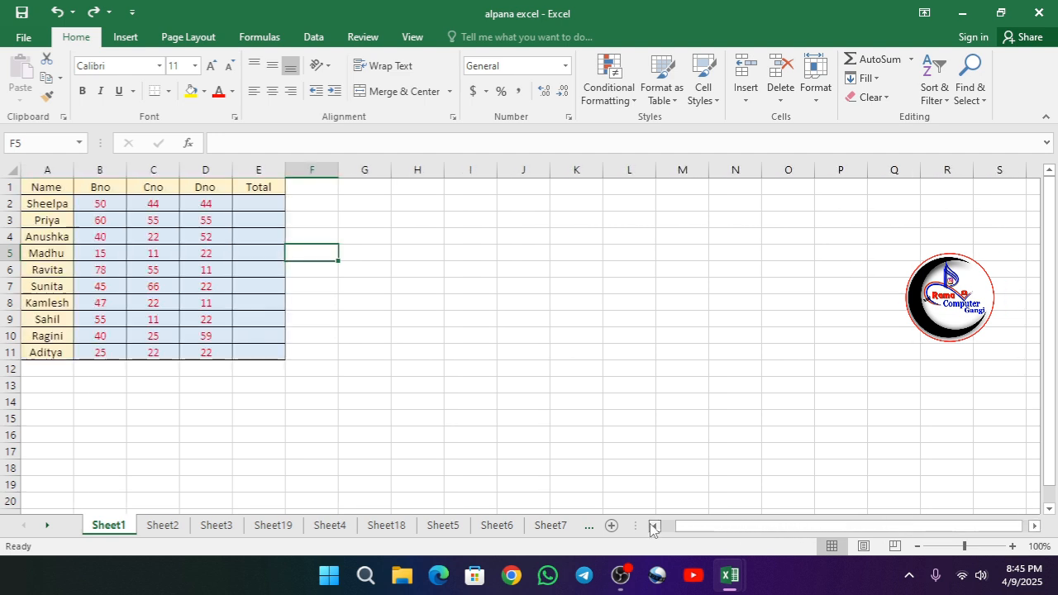
Highlight the whole of column A and jump to the worksheet's last row in that column.
click(46, 168)
scroll(85, 326, down, 16)
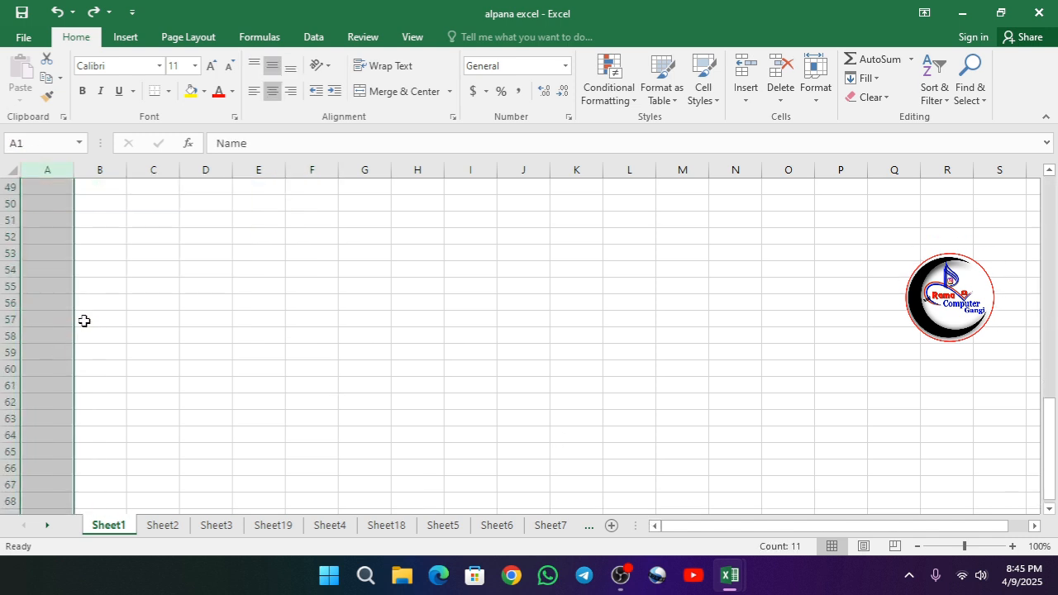
scroll(84, 320, down, 20)
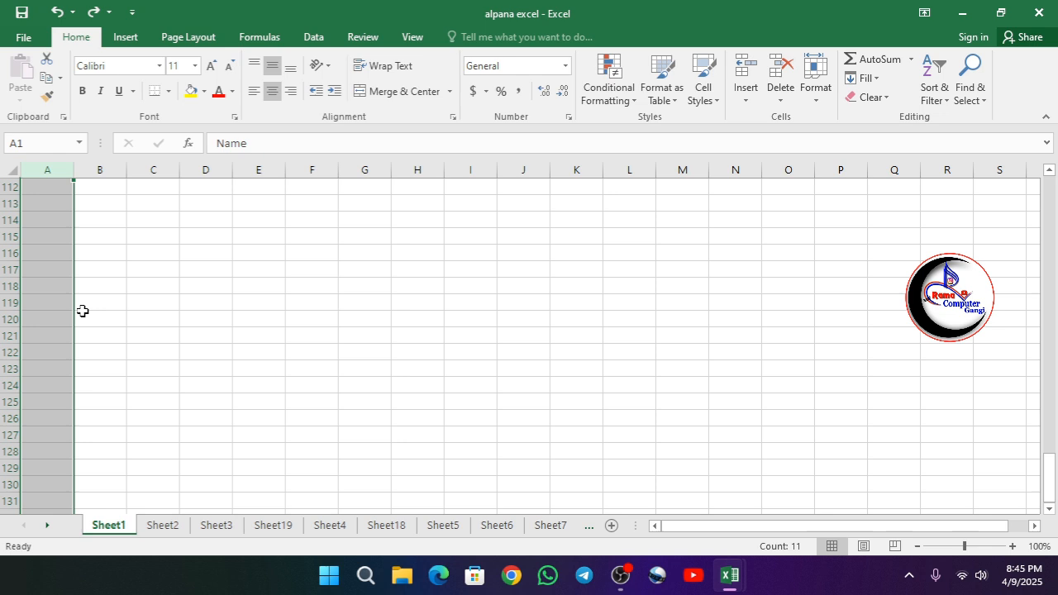
key(ctrl+space)
key(ctrl+Down)
key(ctrl+Down)
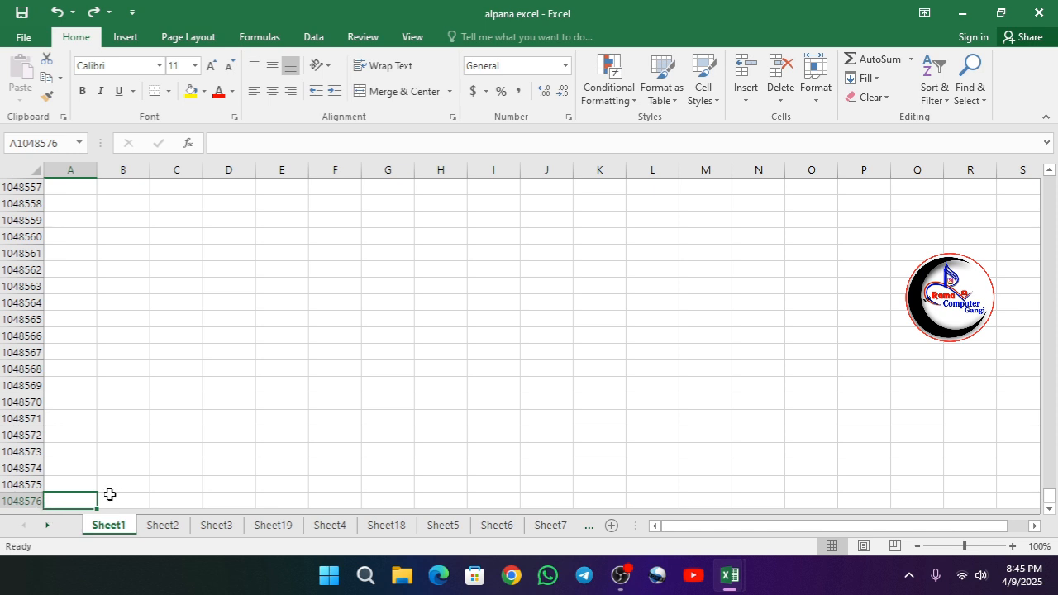
Jump from the end of column A back up to the Name heading in cell A1.
scroll(61, 330, up, 17)
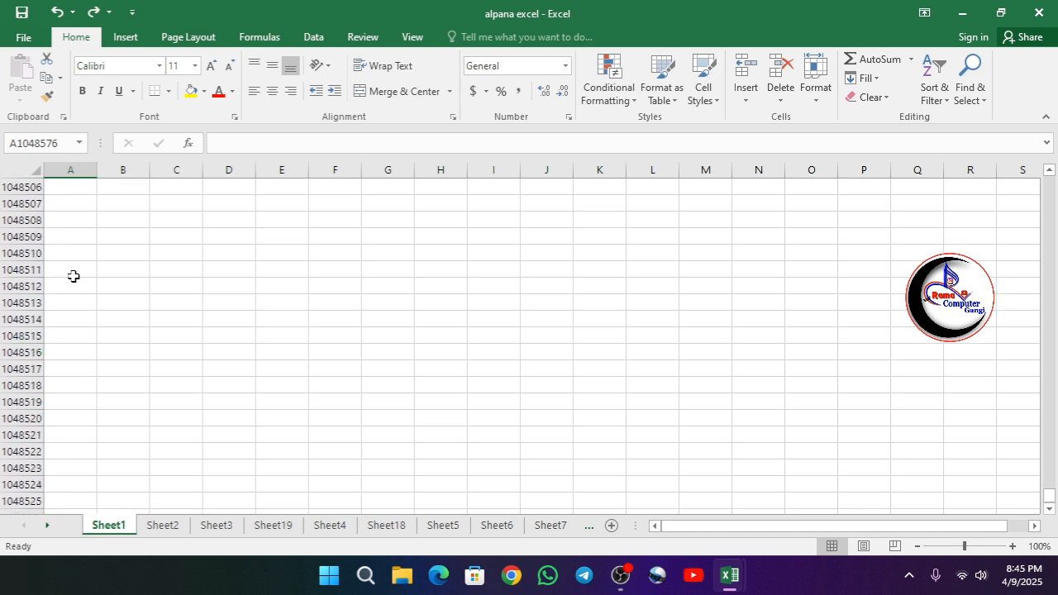
scroll(73, 276, up, 10)
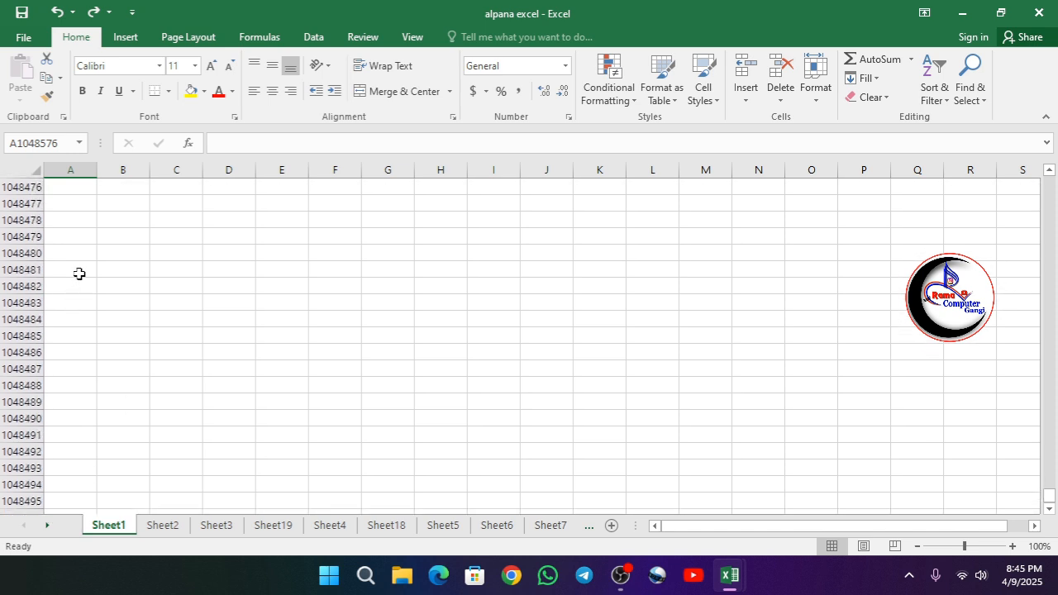
key(ctrl+Up)
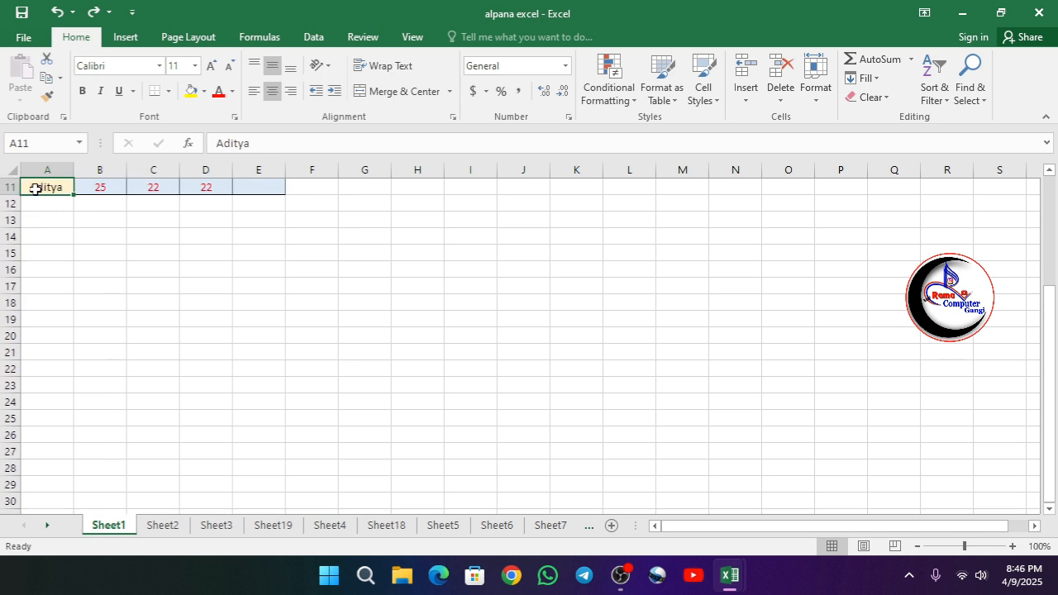
key(ctrl+Up)
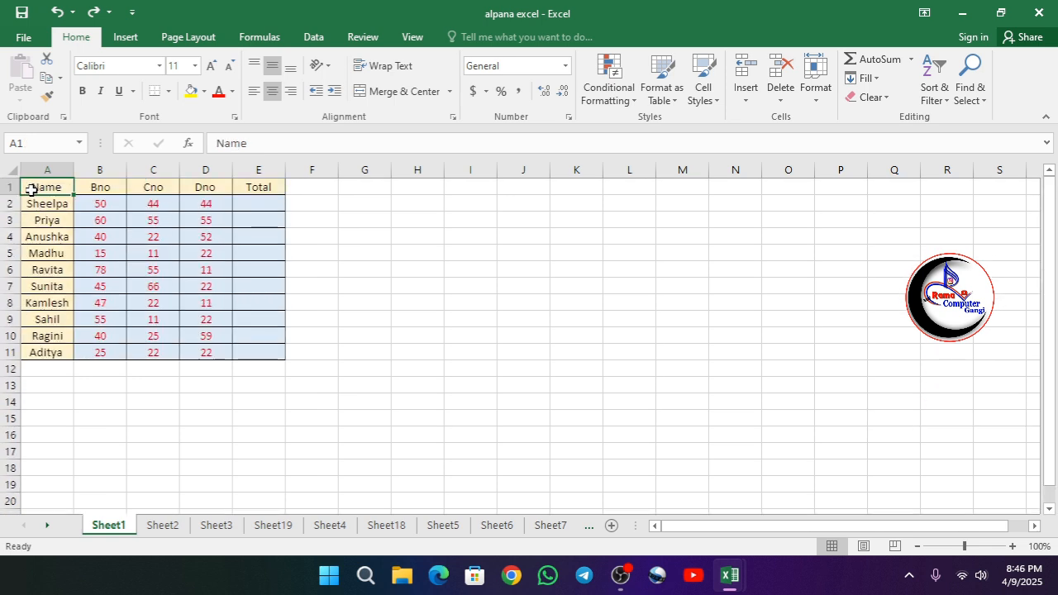
Jump along row 1 to the worksheet's last column, XFD, and bring the table back into view.
key(ctrl+Right)
key(ctrl+Right)
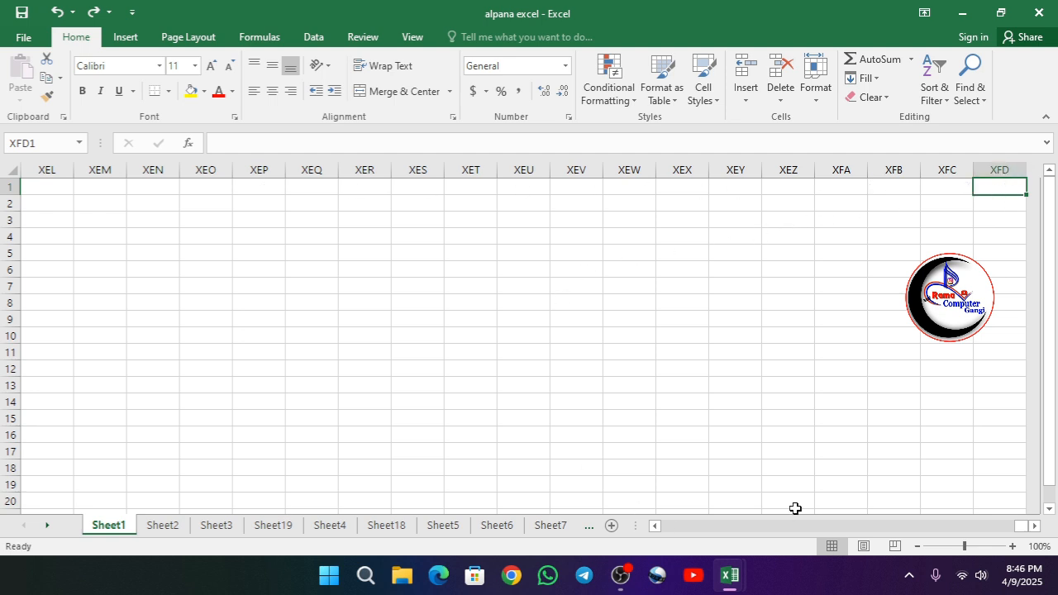
drag(1020, 525, 655, 533)
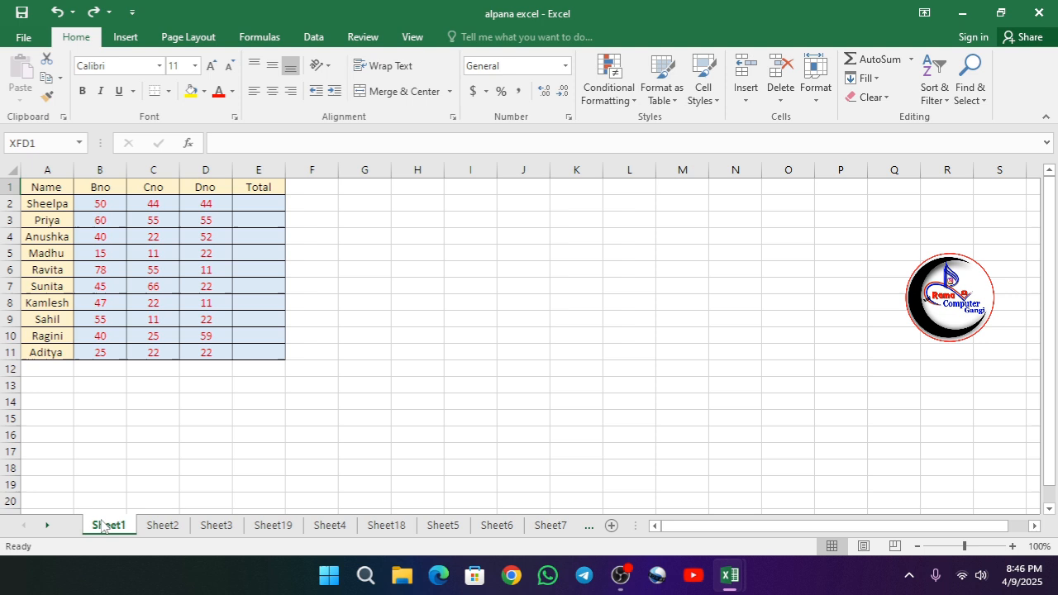
Insert a new blank worksheet right after Sheet1 and select cell F9 in it.
click(612, 525)
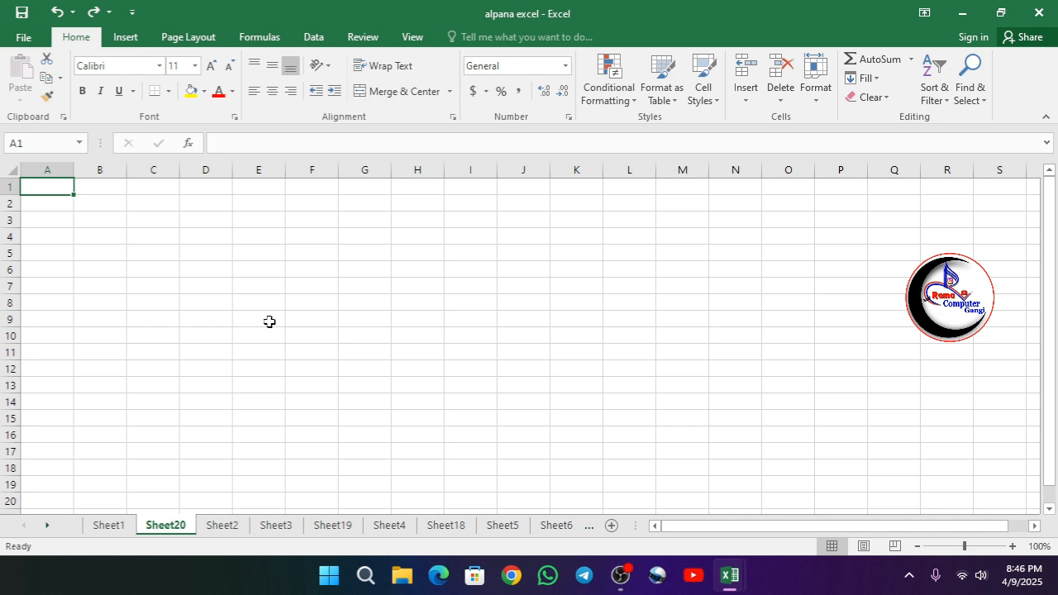
click(312, 318)
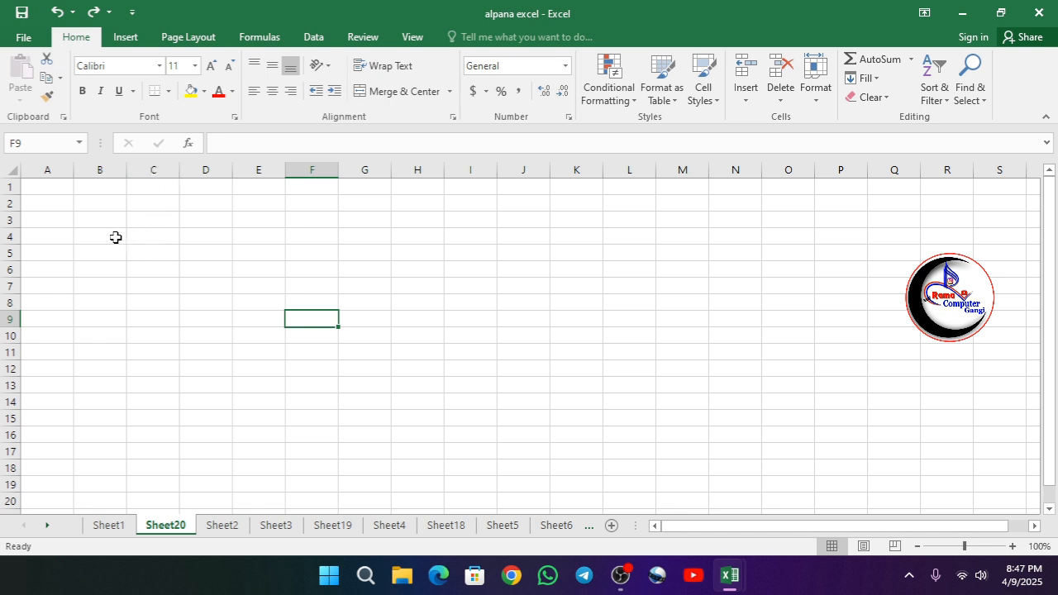
Enter 1 in cell A2, 2 in cell C5 and 5 in cell F6 of the new sheet.
click(53, 204)
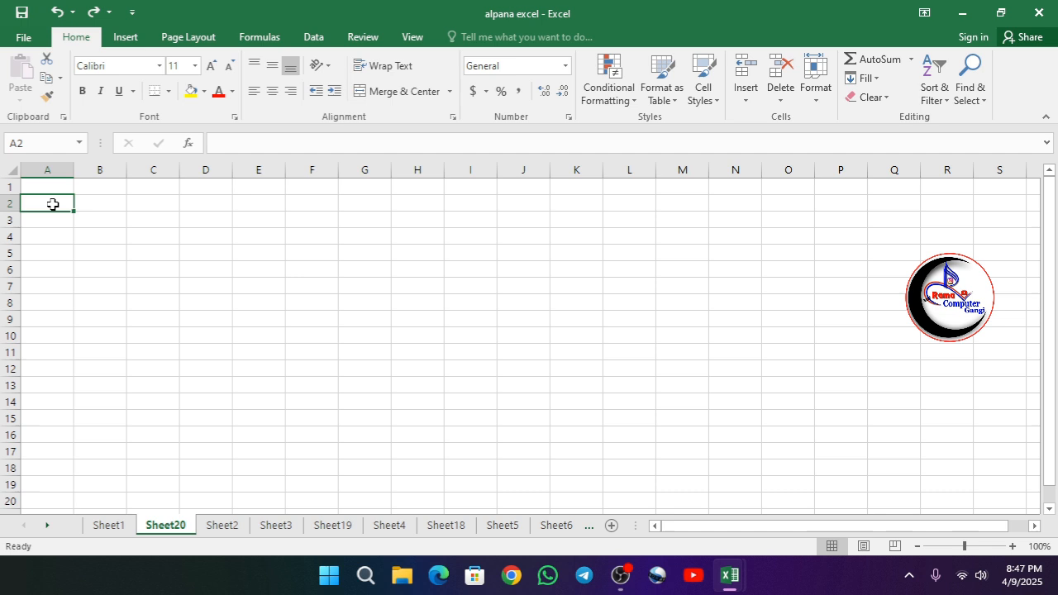
text(1)
click(147, 253)
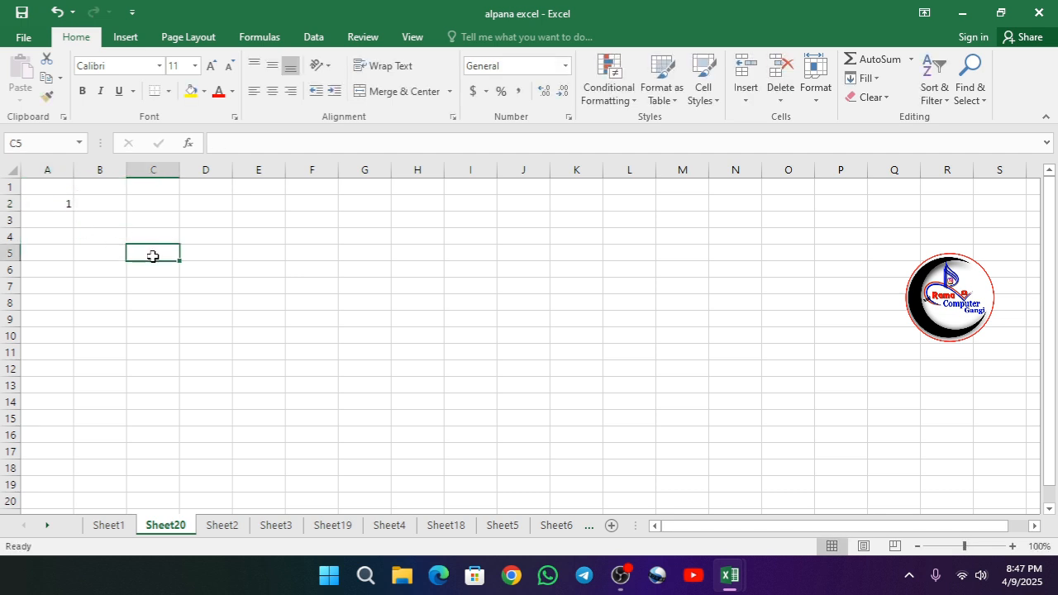
text(2)
click(289, 267)
text(5)
Enter 2 in cell B4, 1 in cell A8, 6 in cell D2 and 21 in cell E5.
click(107, 238)
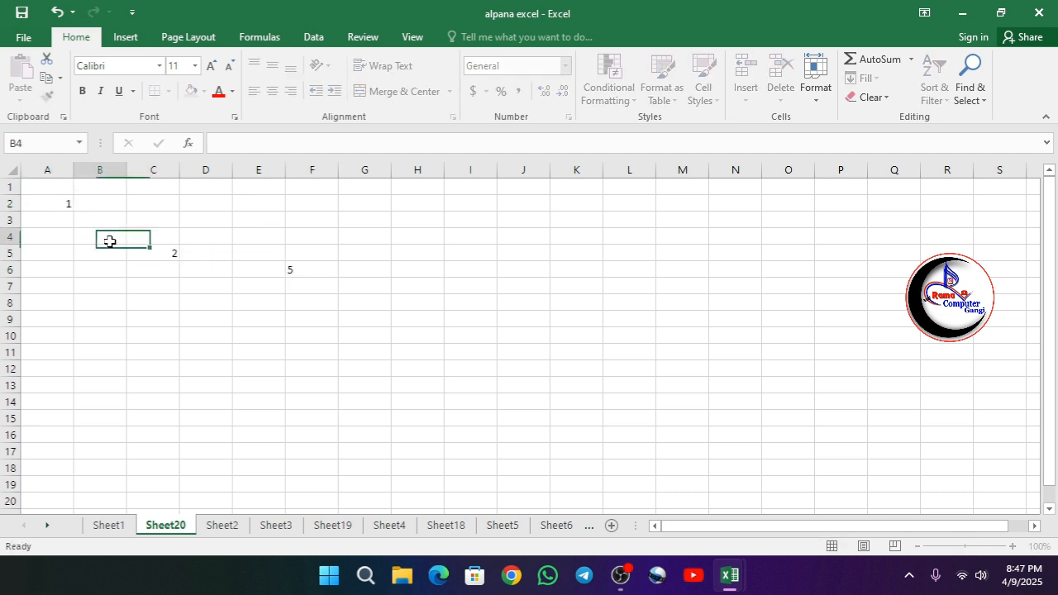
text(2)
click(52, 298)
text(1)
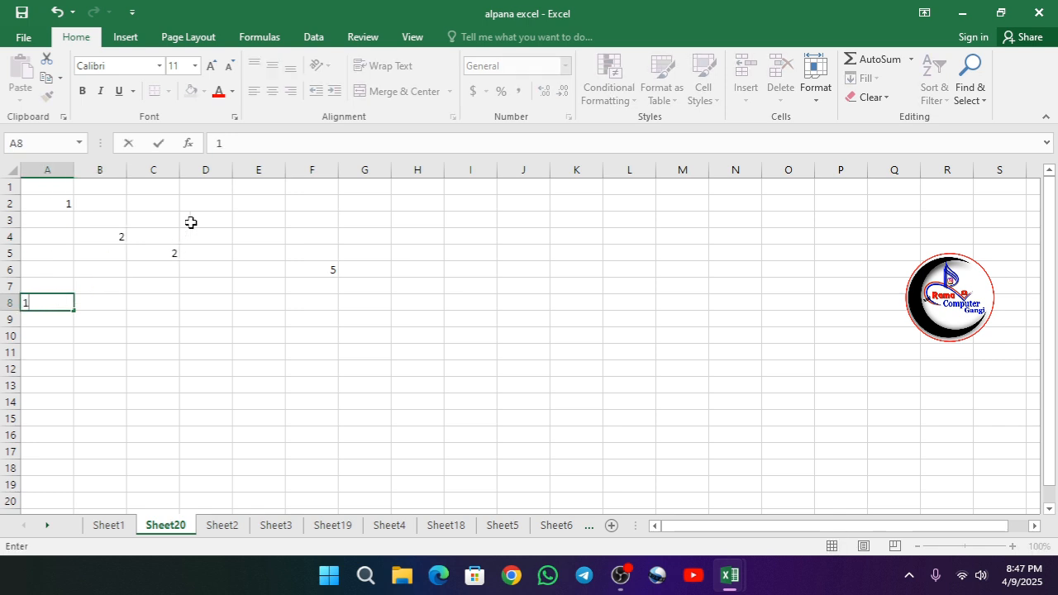
click(218, 203)
text(6)
click(260, 248)
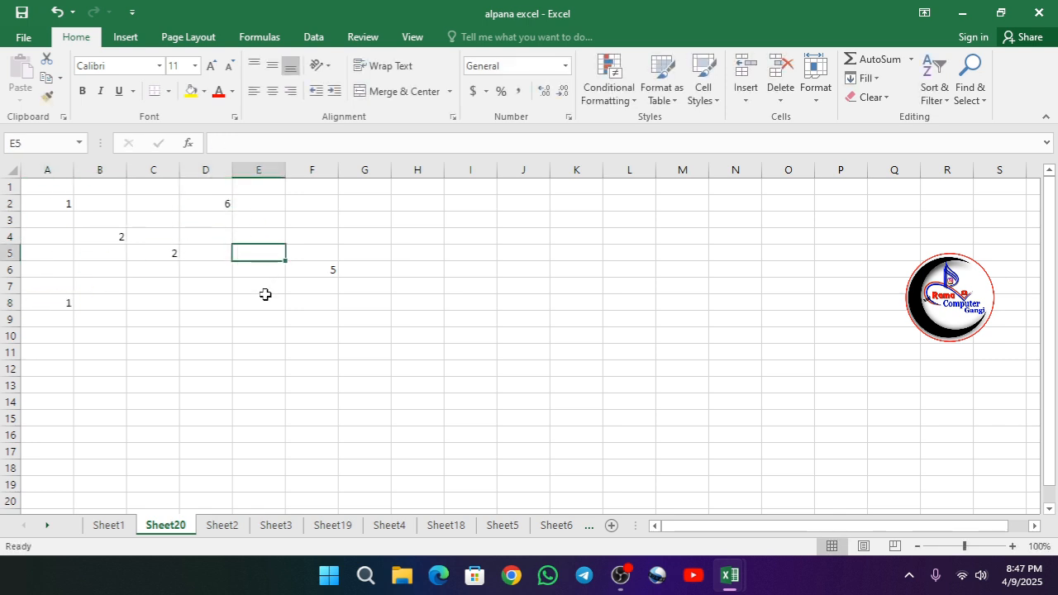
text(21)
click(205, 308)
click(175, 317)
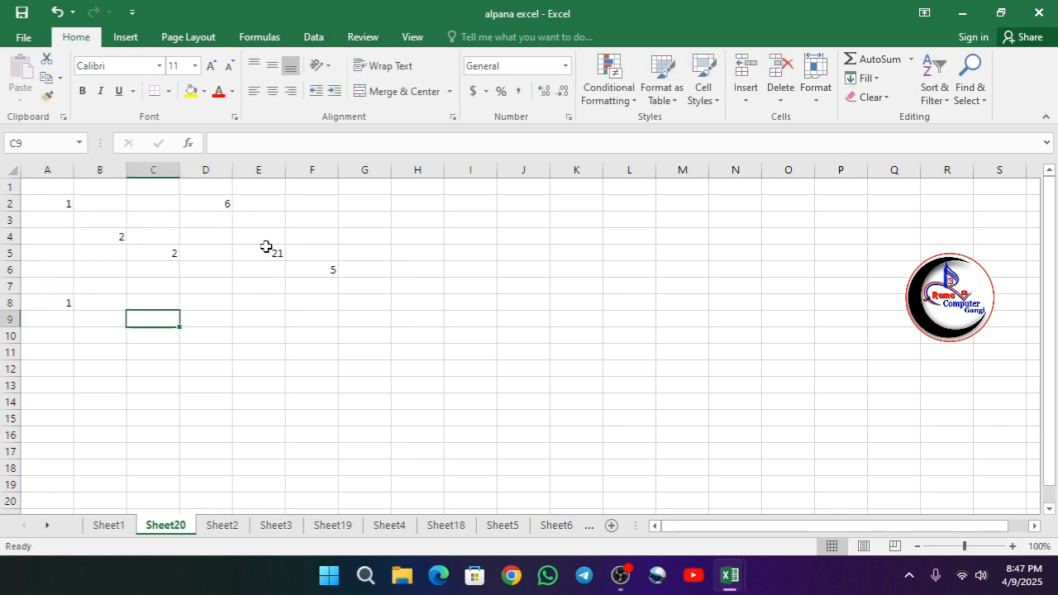
Replace the value in cell C5 with 55 and the value in cell A8 with 88.
click(170, 252)
text(55)
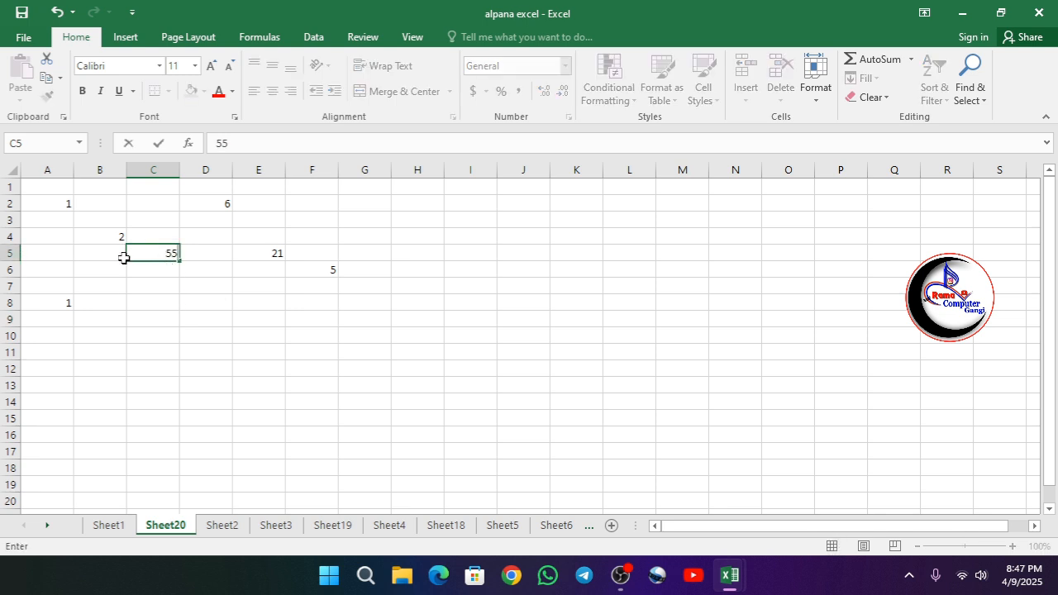
click(63, 300)
text(88)
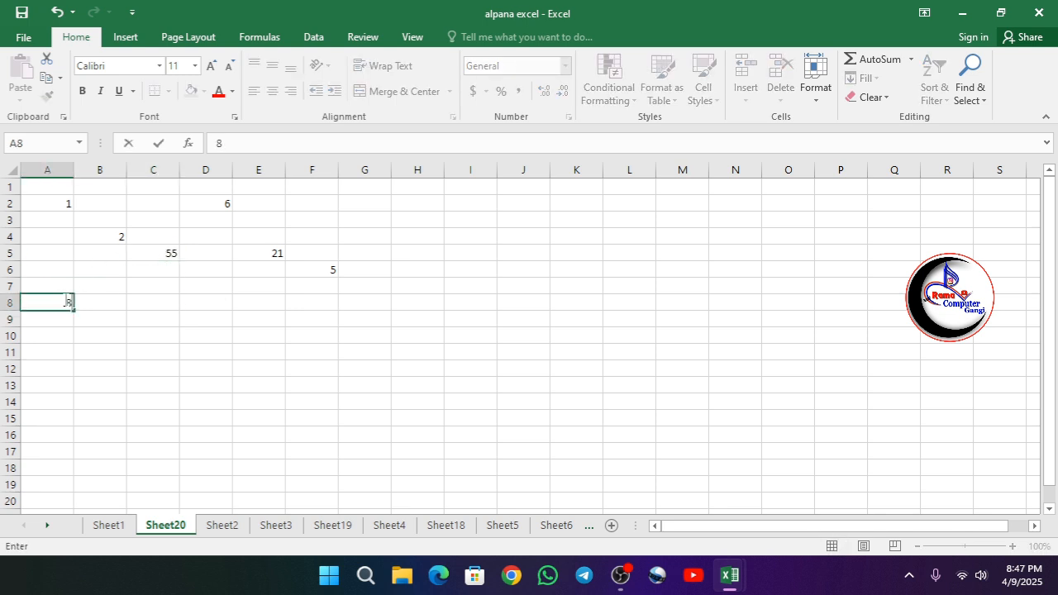
Add the values of cells B4 and E5 in cell C9 with the formula =sum(b4,e5).
click(150, 321)
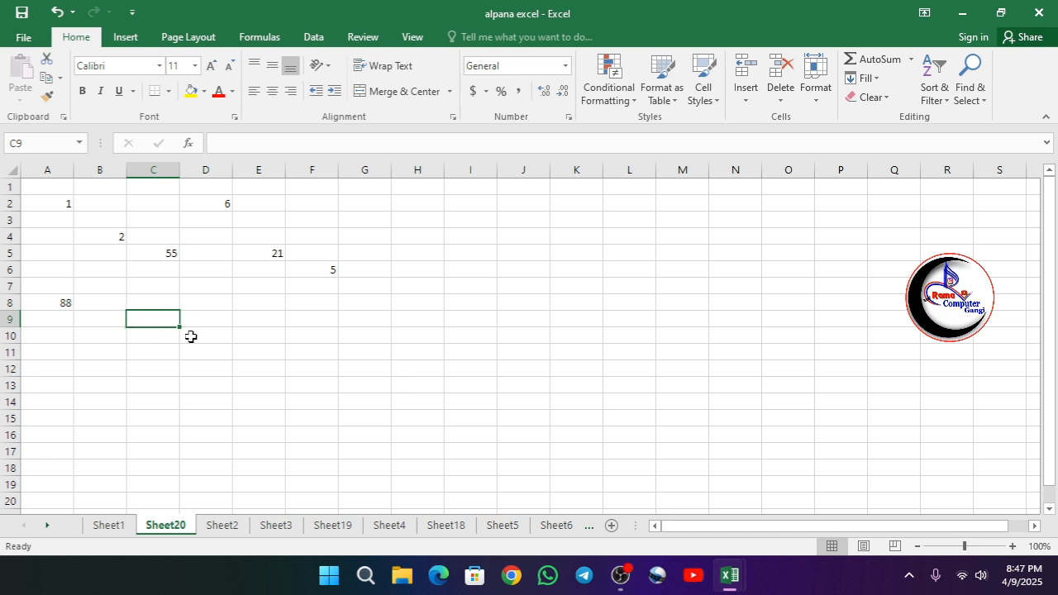
text(=)
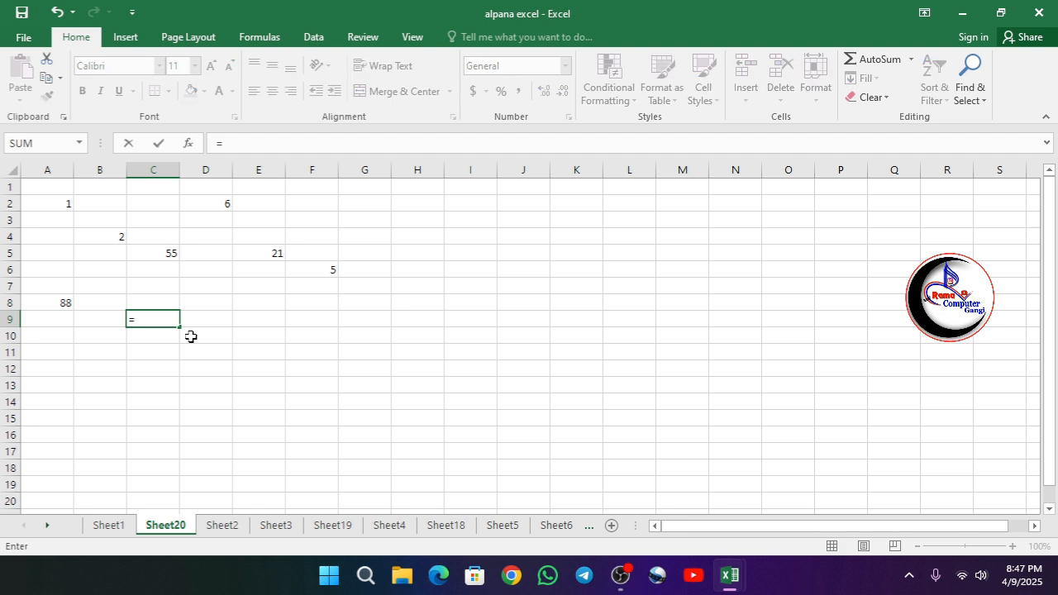
text((sum()
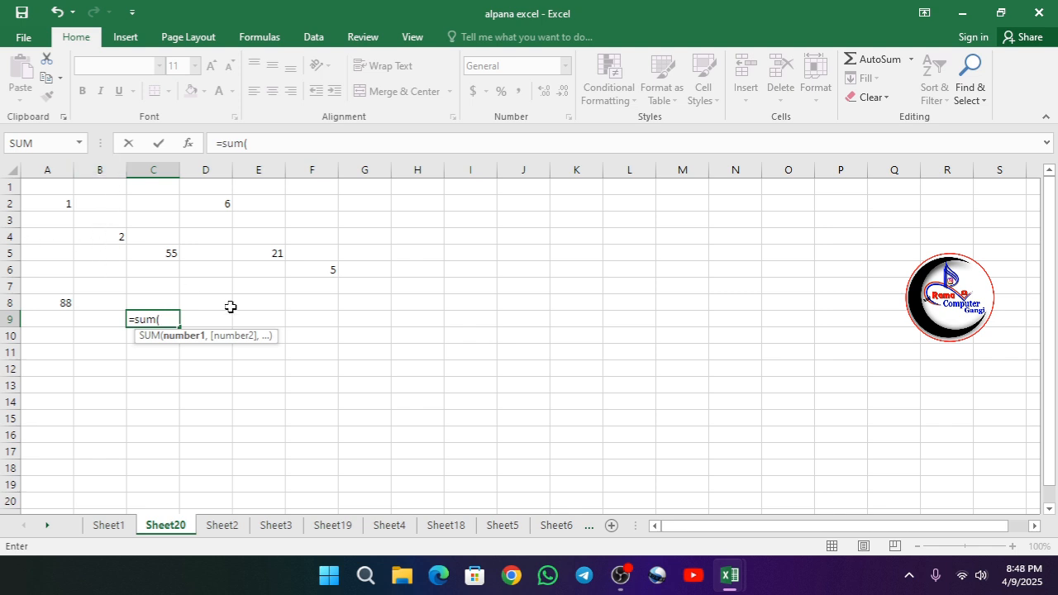
text(b4)
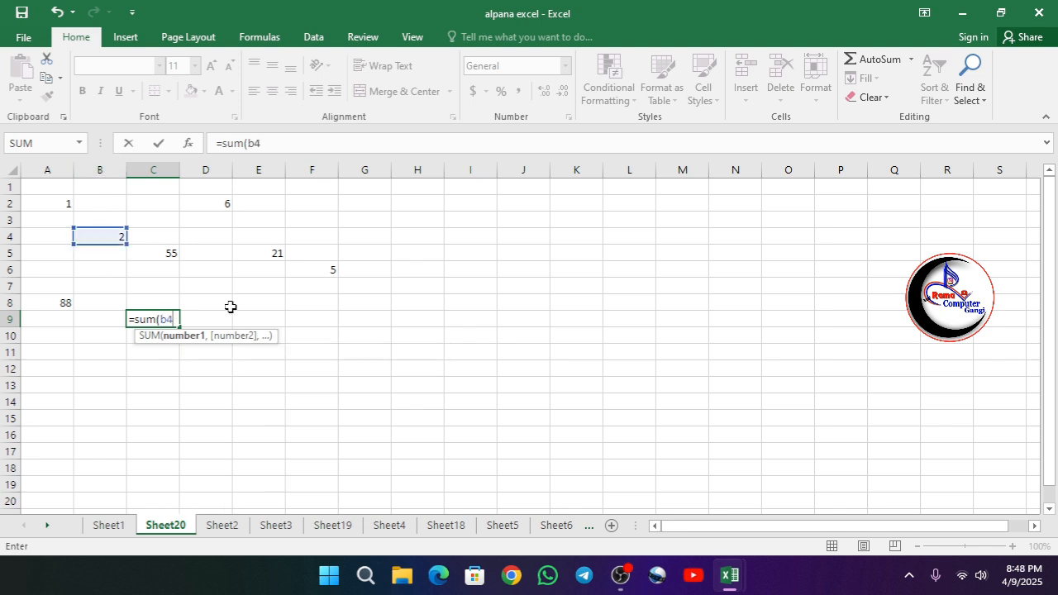
text(,)
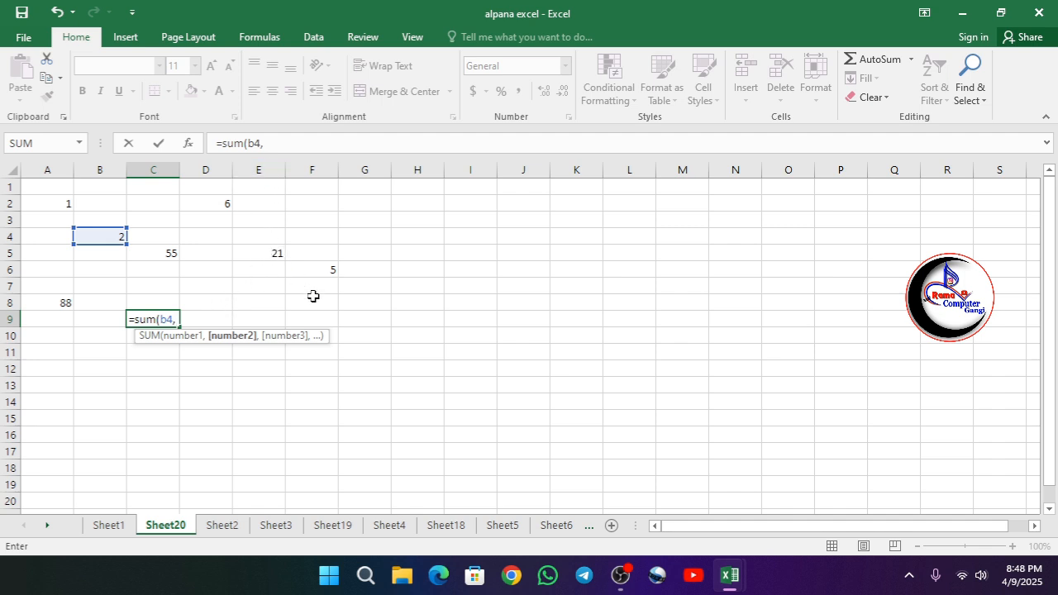
text(e5)
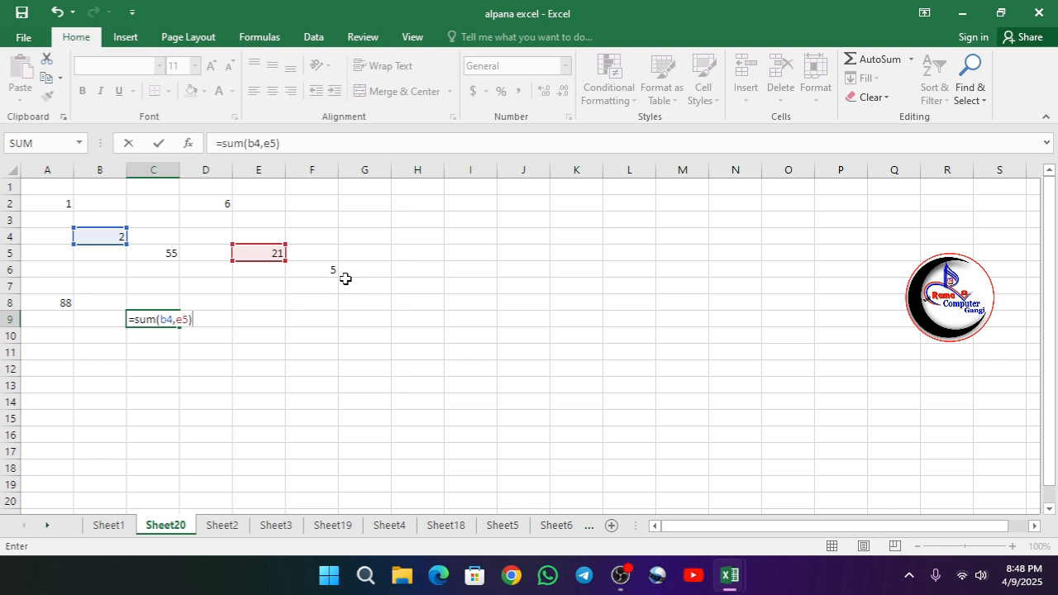
key(Return)
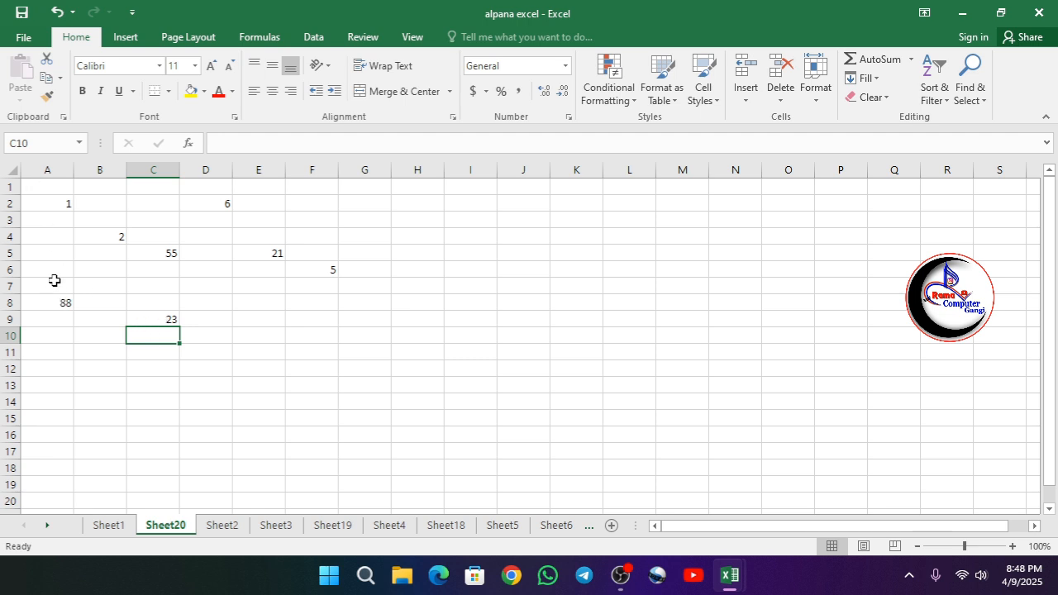
Highlight cells A1 to A10 down the column and A1 to G2 across the rows, ending on cell B12.
drag(52, 191, 58, 337)
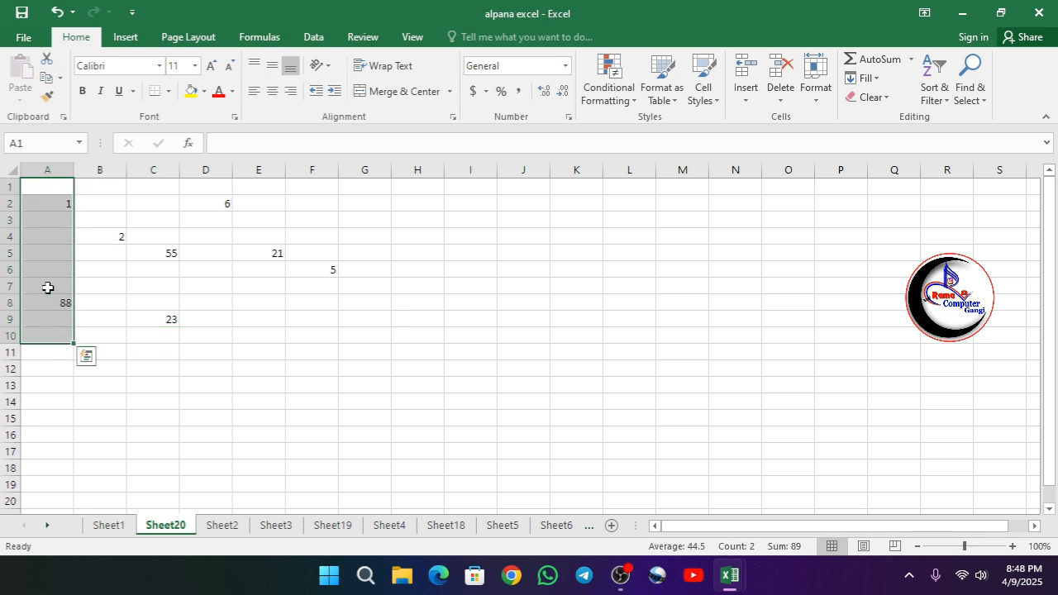
drag(42, 182, 370, 195)
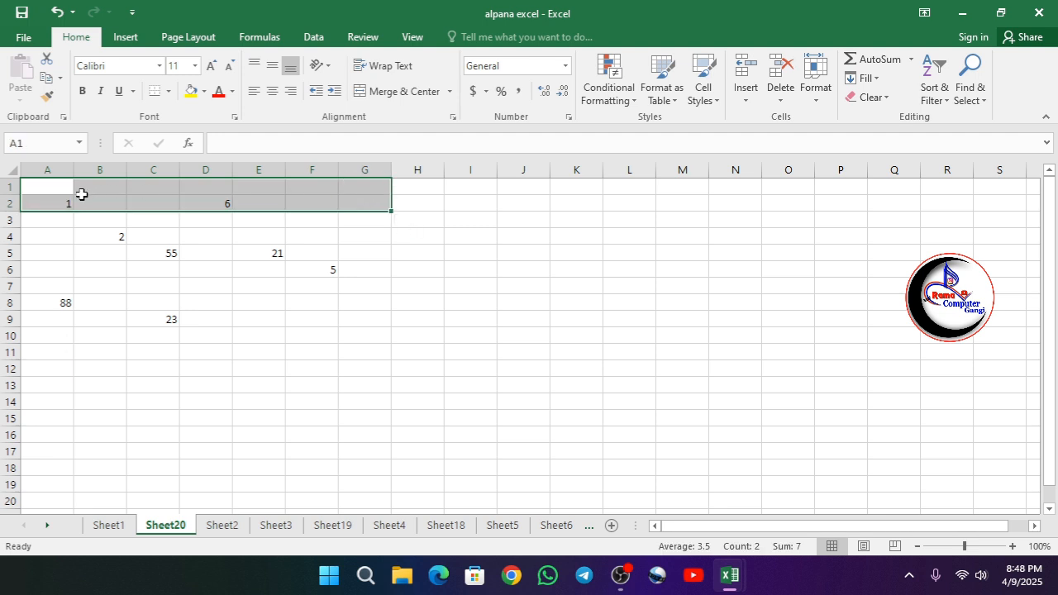
click(104, 371)
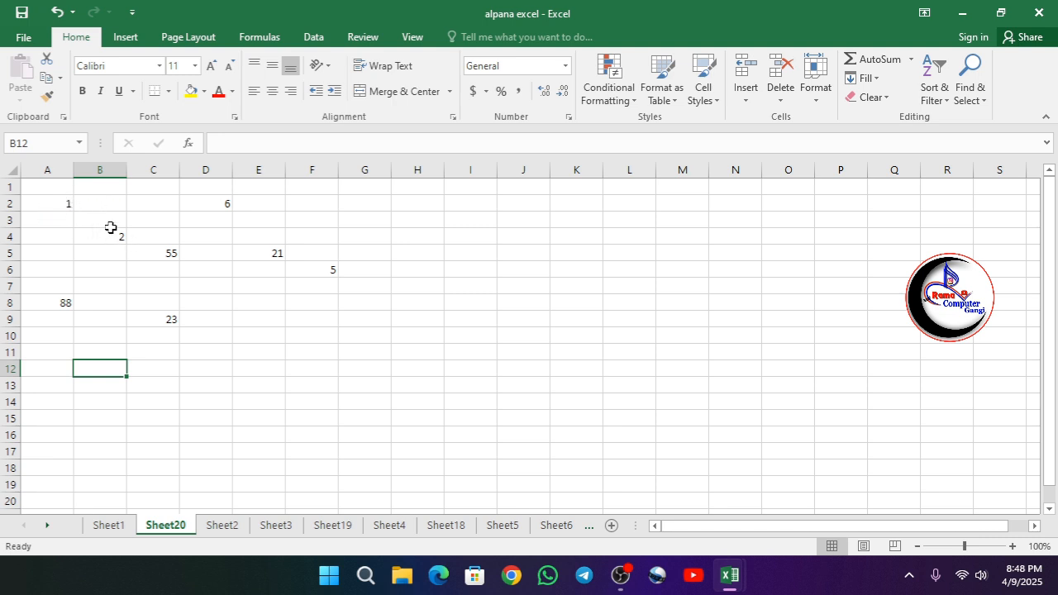
Select scattered cells such as B2, A2, F6, A8 and E5 in turn to compare their positions in the sheet.
click(57, 217)
click(95, 204)
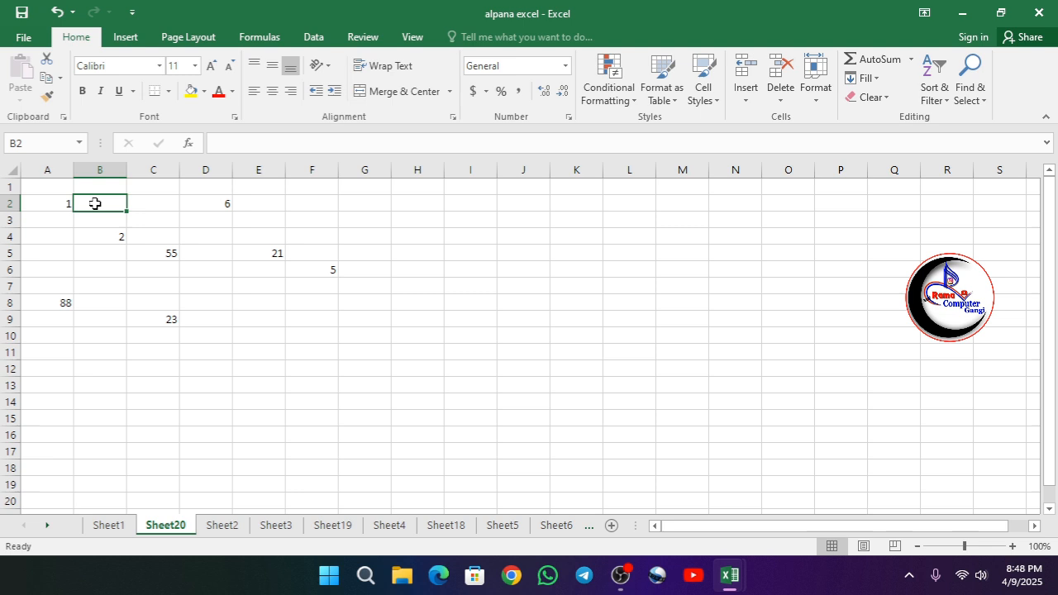
click(48, 203)
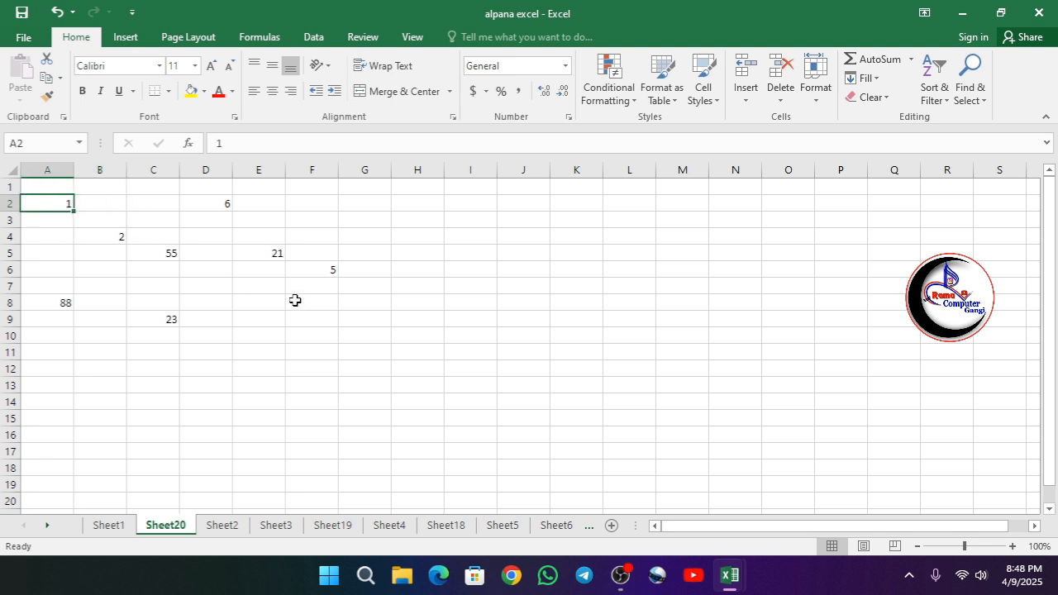
click(330, 273)
click(42, 203)
click(328, 273)
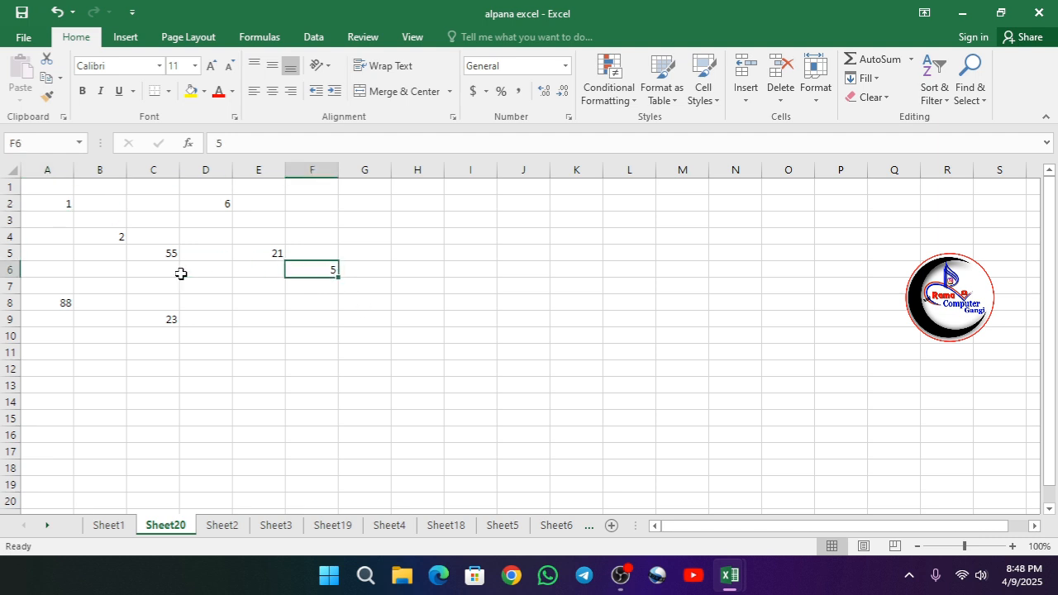
click(71, 208)
click(59, 303)
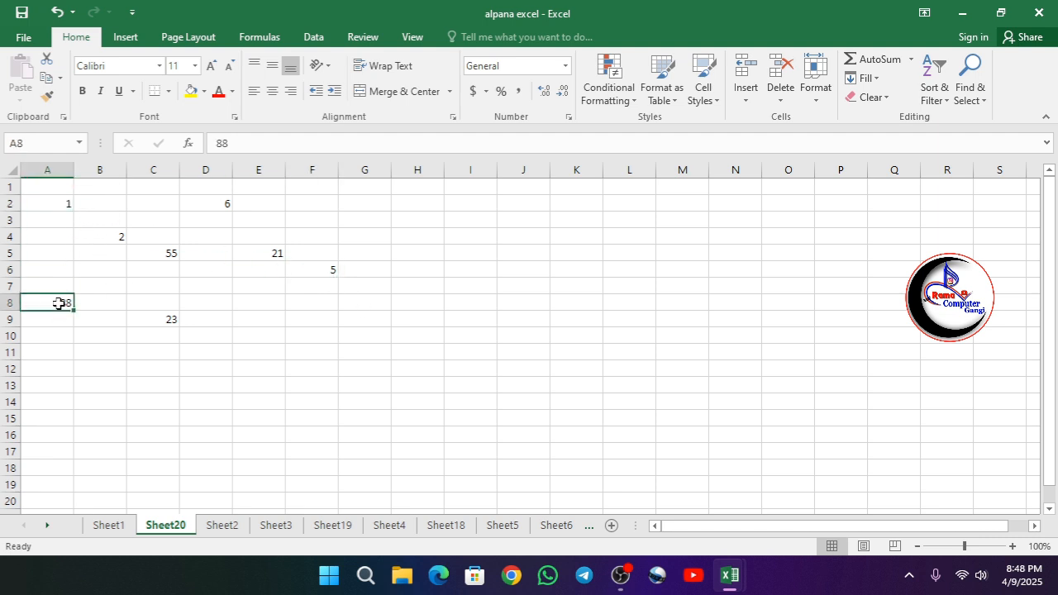
click(266, 255)
click(58, 306)
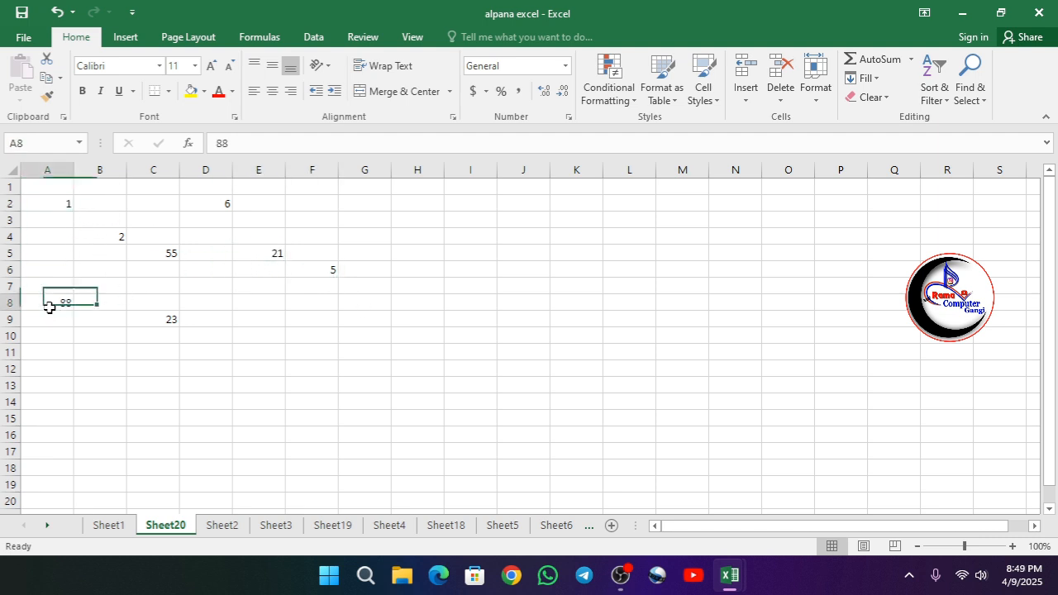